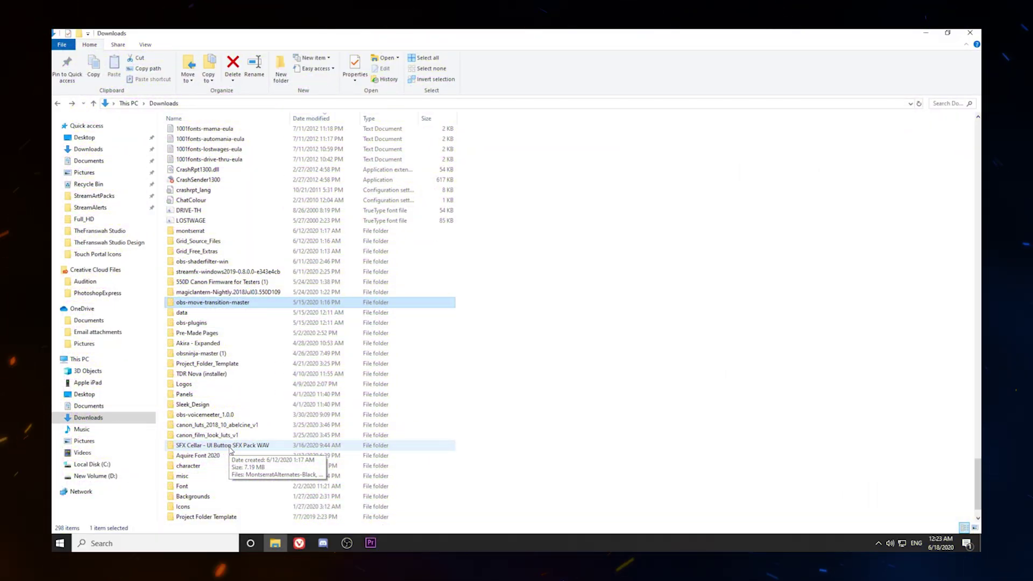
# Copy the data and obs-plugins folders from Downloads into C:\Program Files (x86)\obs-studio
pyautogui.click(208, 322)
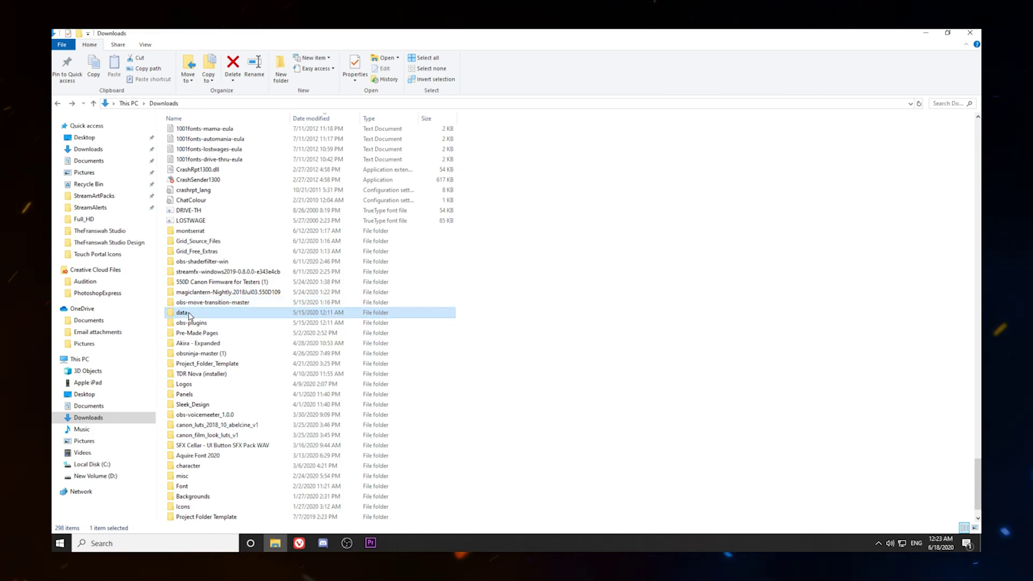
pyautogui.keyDown('ctrl'); pyautogui.click(208, 313); pyautogui.keyUp('ctrl')
pyautogui.rightClick(211, 318)
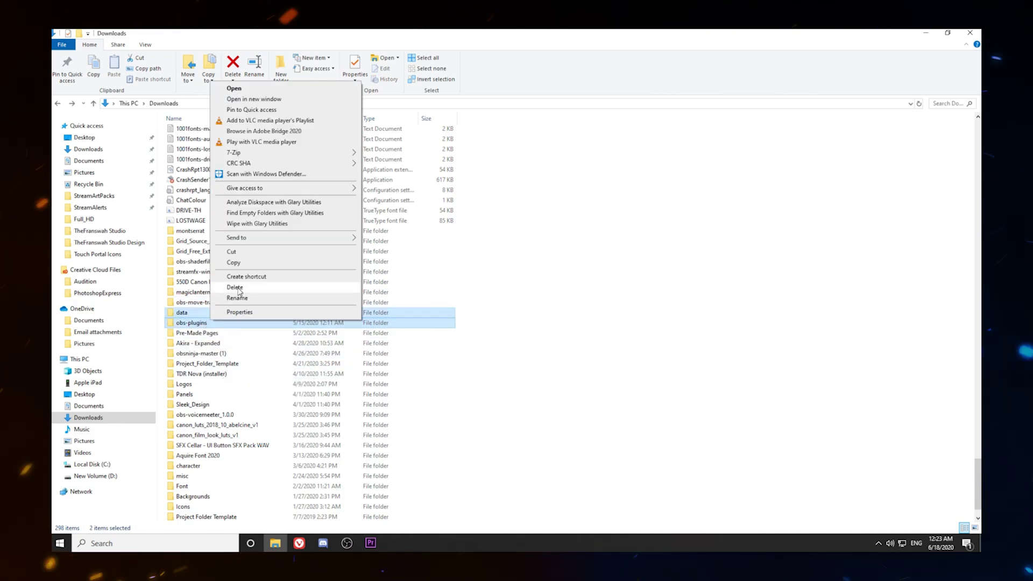
pyautogui.press('Escape')
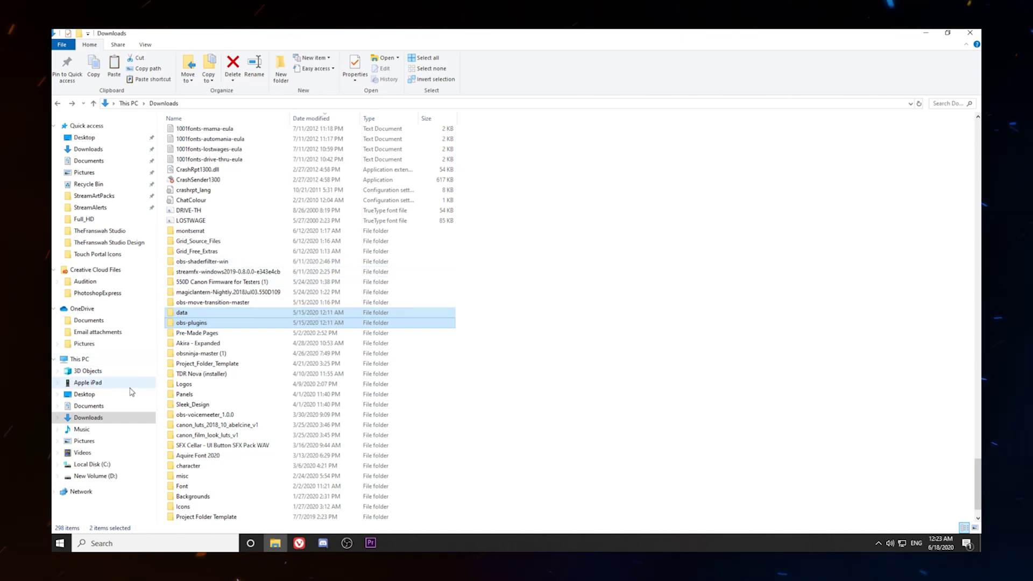
pyautogui.click(113, 466)
pyautogui.doubleClick(197, 184)
pyautogui.scroll(-4, 207, 344)
pyautogui.click(210, 323)
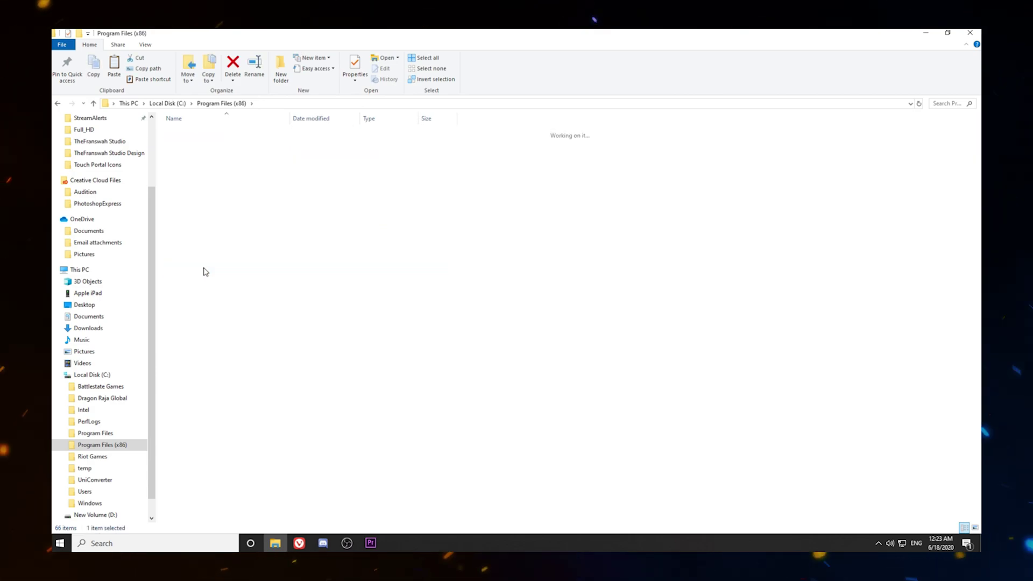
pyautogui.rightClick(218, 322)
pyautogui.click(245, 386)
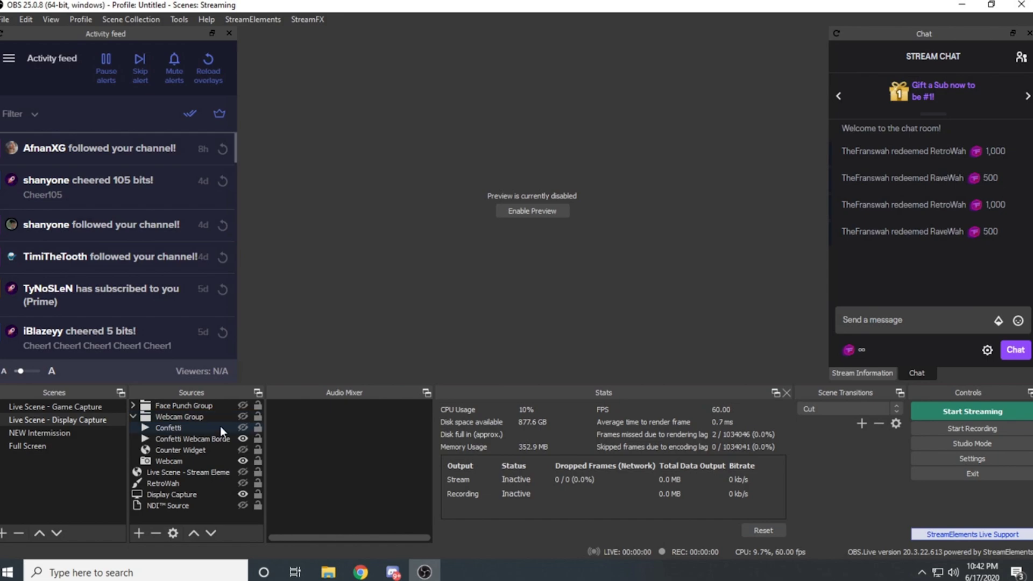
# Review the Confetti source's local video file properties, then show the Confetti source
pyautogui.click(138, 533)
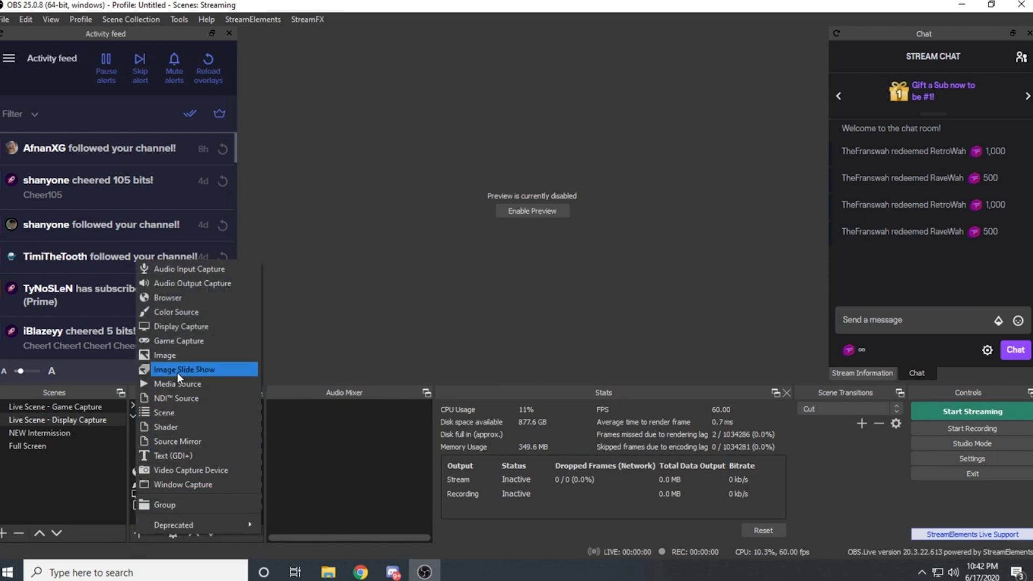
pyautogui.click(304, 363)
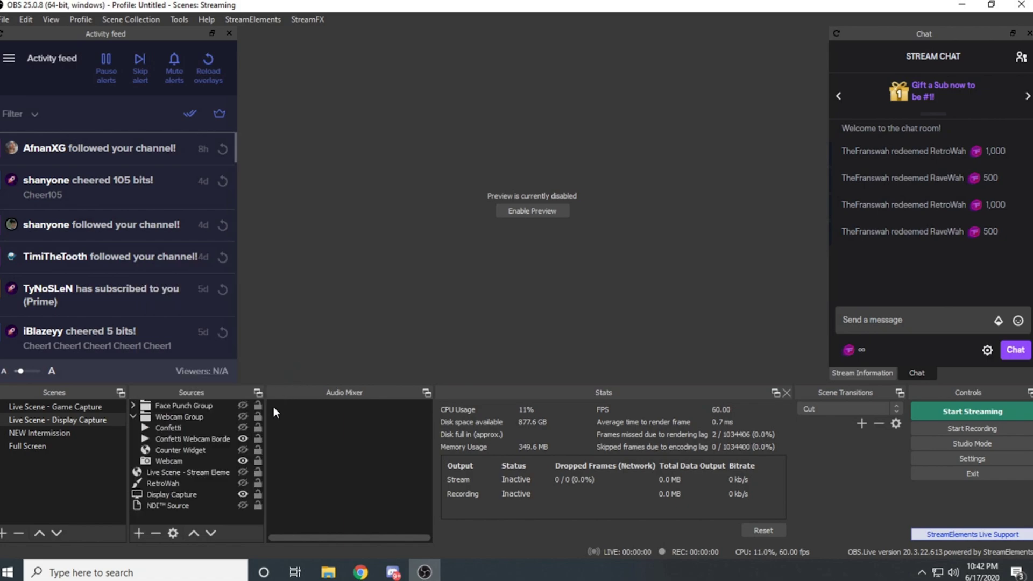
pyautogui.doubleClick(188, 428)
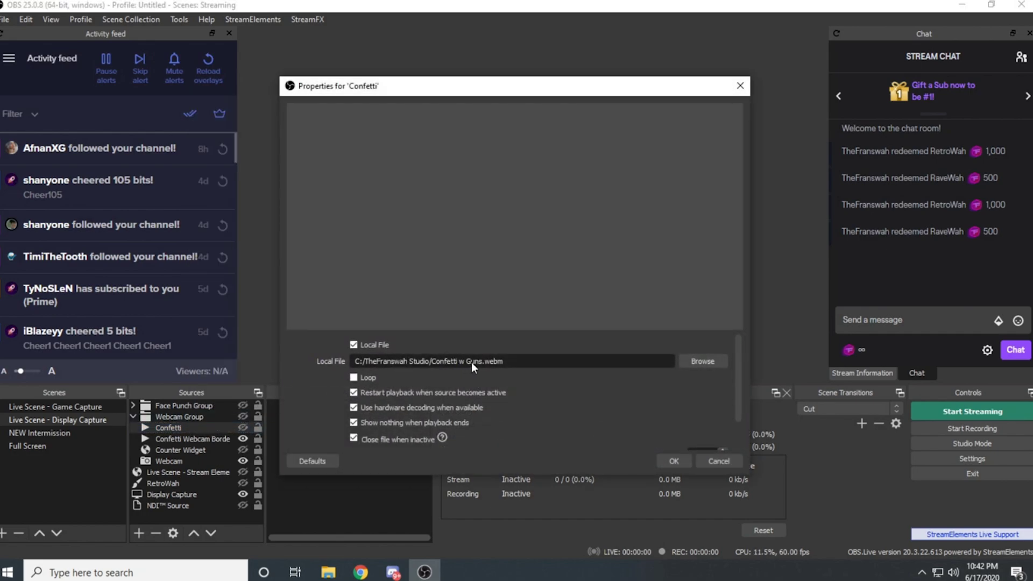
pyautogui.moveTo(734, 376); pyautogui.dragTo(738, 383)
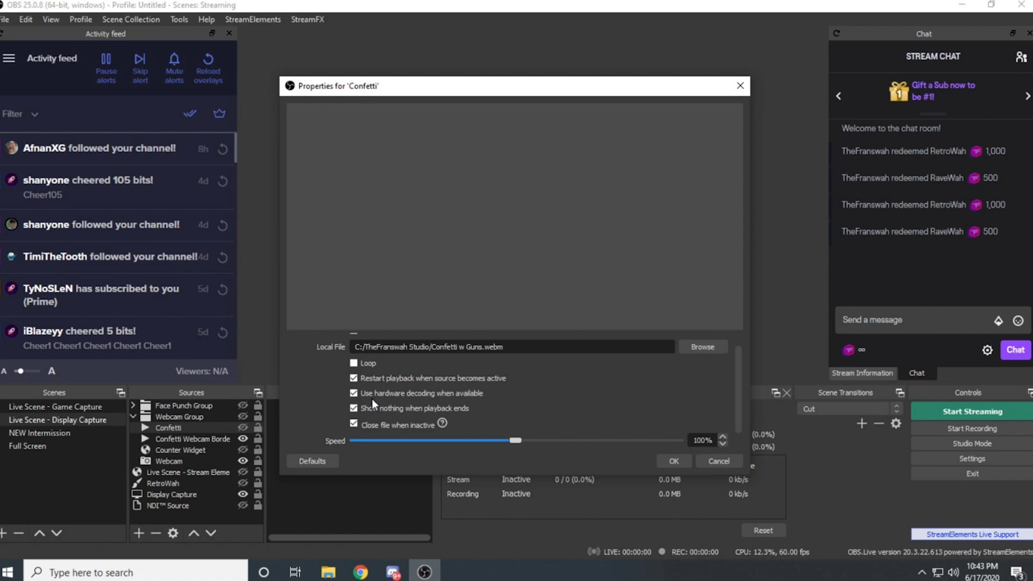
pyautogui.click(674, 461)
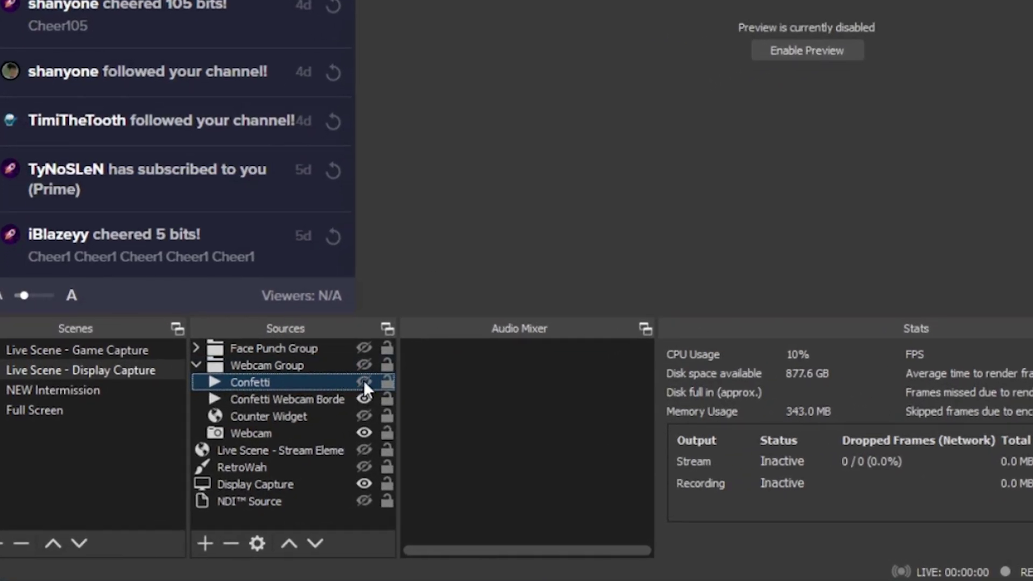
pyautogui.click(362, 380)
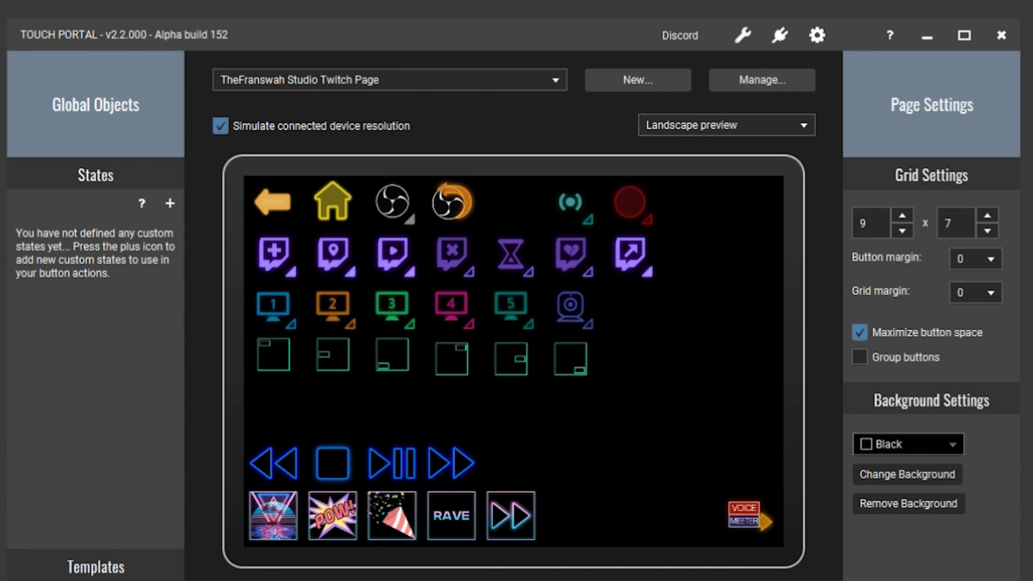
# Open the party-popper confetti button in the Edit Touch Button window
pyautogui.click(404, 530)
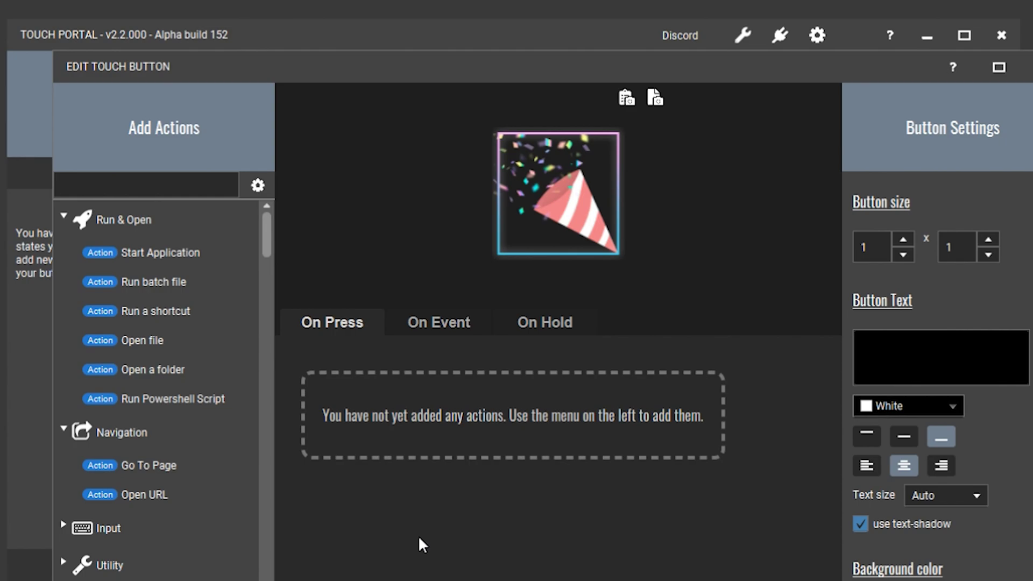
# Add another Twitch On Channel Points Redeemed event in the button's On Event tab
pyautogui.click(429, 326)
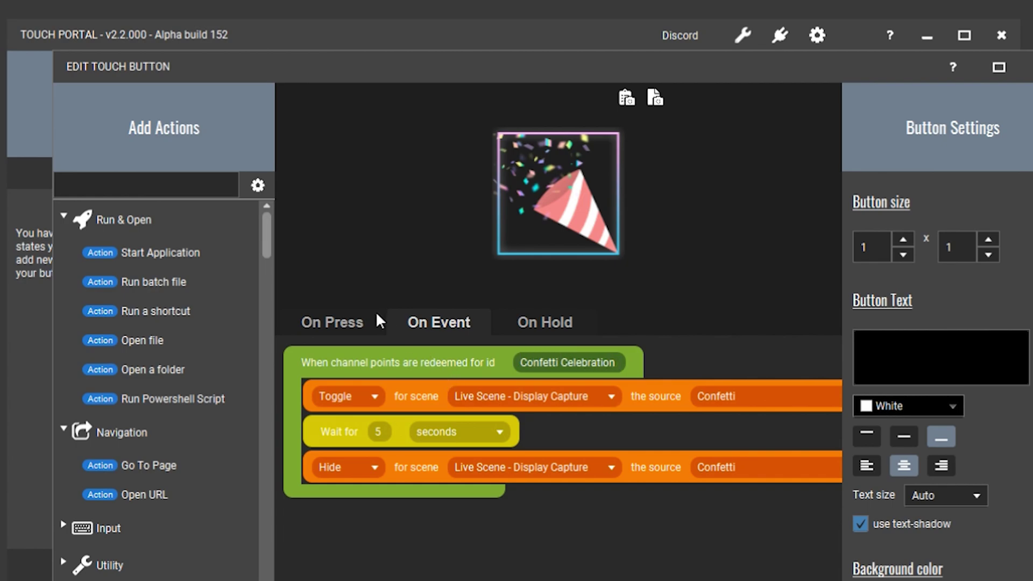
pyautogui.moveTo(267, 236); pyautogui.dragTo(288, 538)
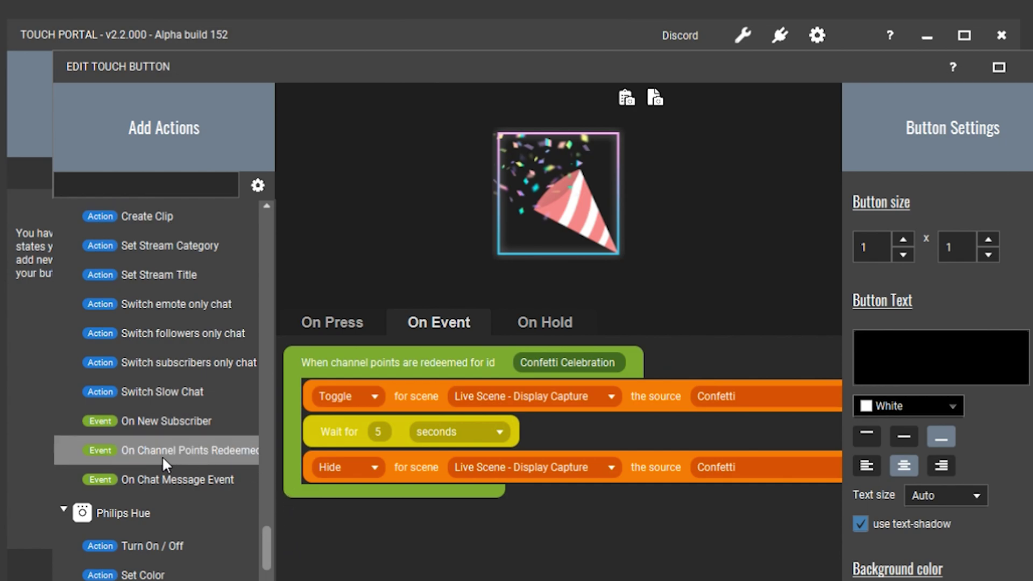
pyautogui.click(189, 455)
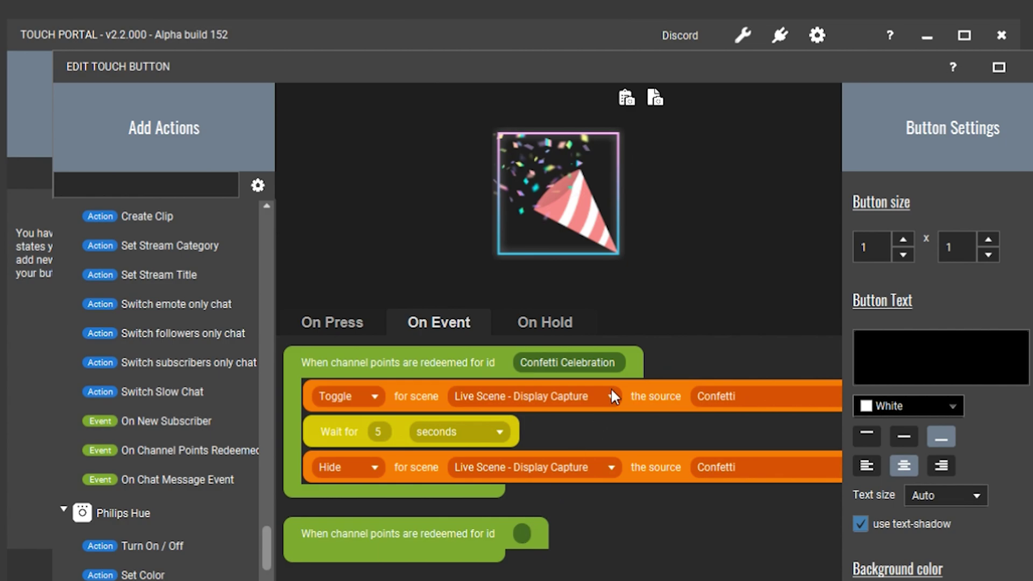
# Copy 'Confetti Celebration' into the new redemption event's id field
pyautogui.moveTo(621, 362); pyautogui.dragTo(521, 362)
pyautogui.hotkey('ctrl', 'c')
pyautogui.press('Tab')
pyautogui.hotkey('ctrl', 'v')
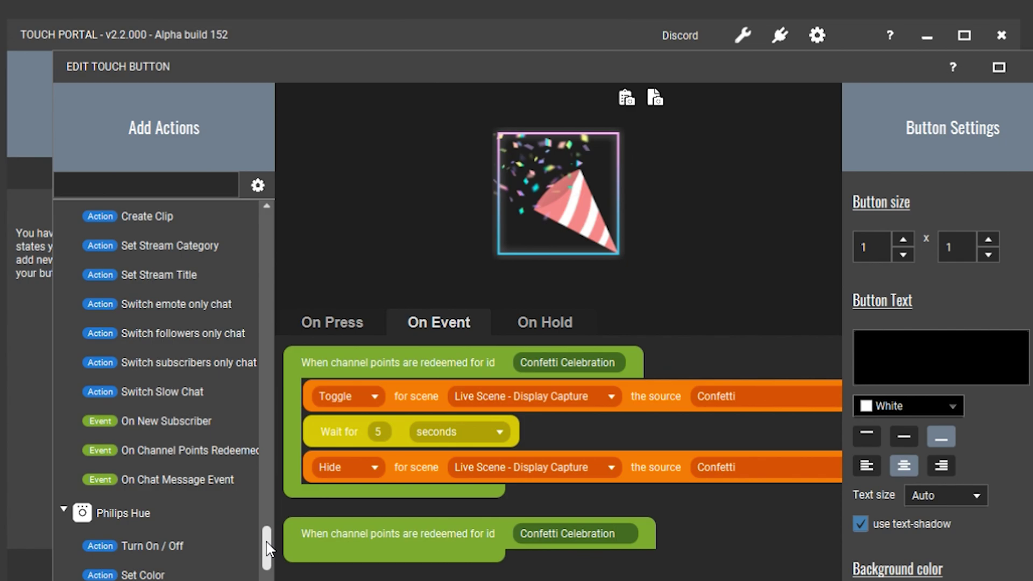
# Add an OBS source visibility Toggle for Confetti in Live Scene - Display Capture
pyautogui.moveTo(267, 549); pyautogui.dragTo(287, 400)
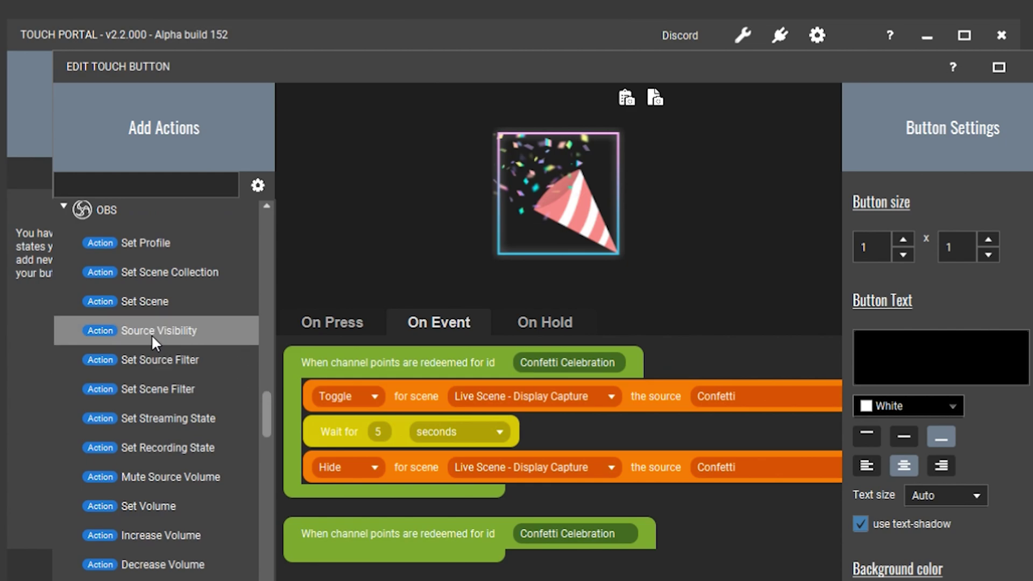
pyautogui.moveTo(151, 334); pyautogui.dragTo(422, 478)
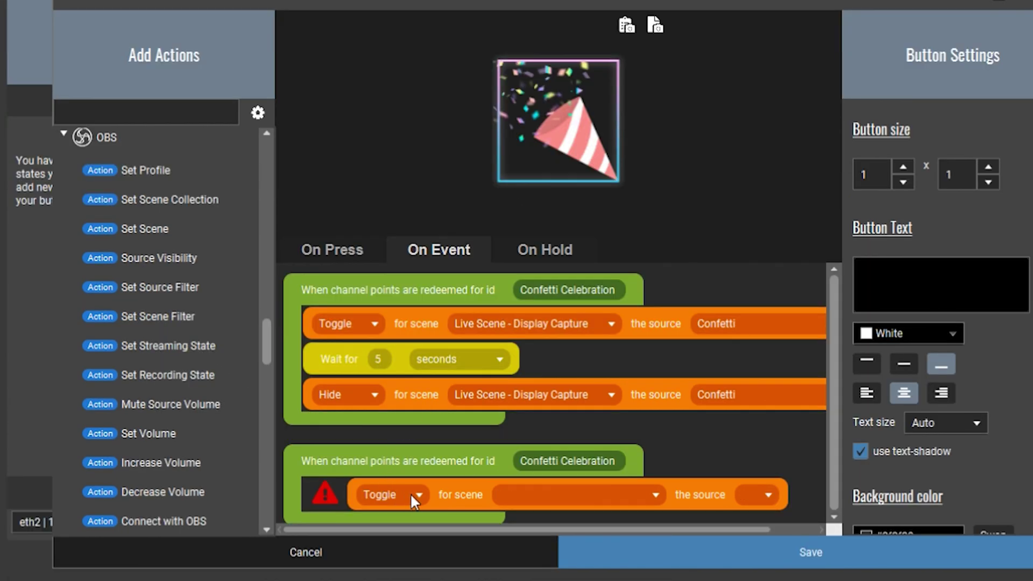
pyautogui.click(544, 498)
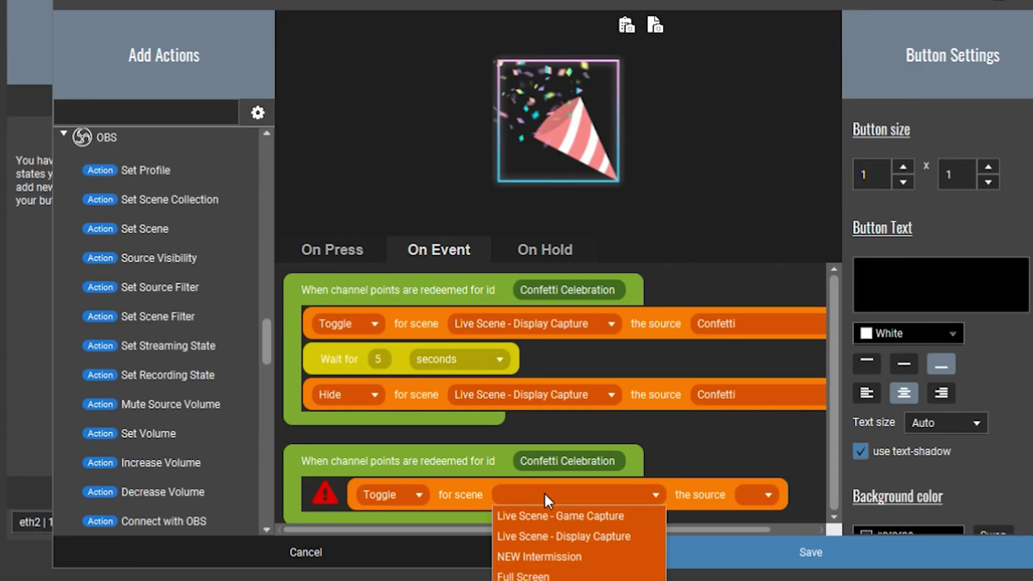
pyautogui.click(553, 534)
pyautogui.moveTo(615, 528); pyautogui.dragTo(696, 529)
pyautogui.click(728, 496)
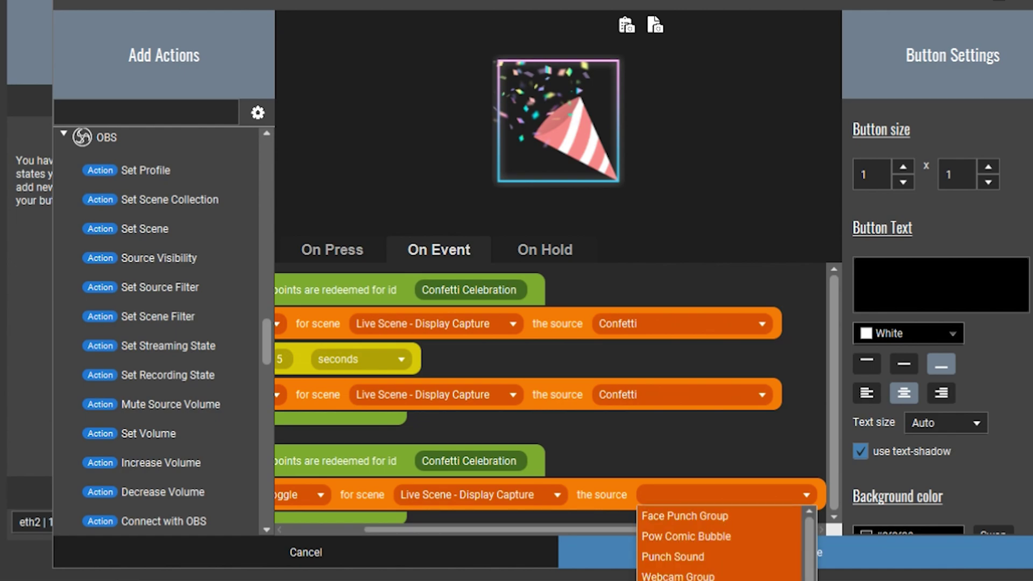
pyautogui.click(699, 576)
pyautogui.moveTo(619, 530); pyautogui.dragTo(552, 530)
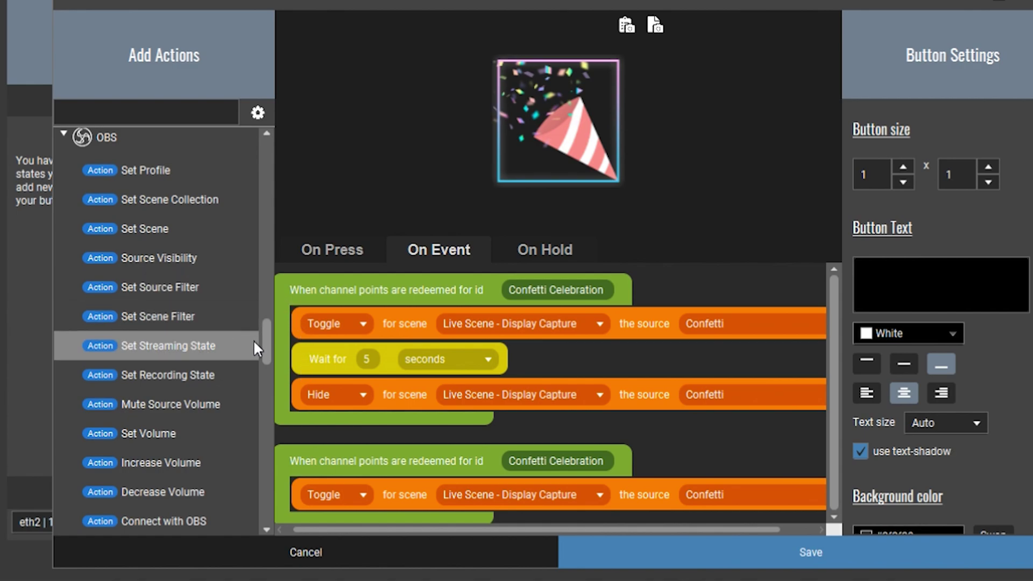
# Add a Wait for Timer of 5 seconds after the Confetti toggle
pyautogui.moveTo(268, 347); pyautogui.dragTo(280, 211)
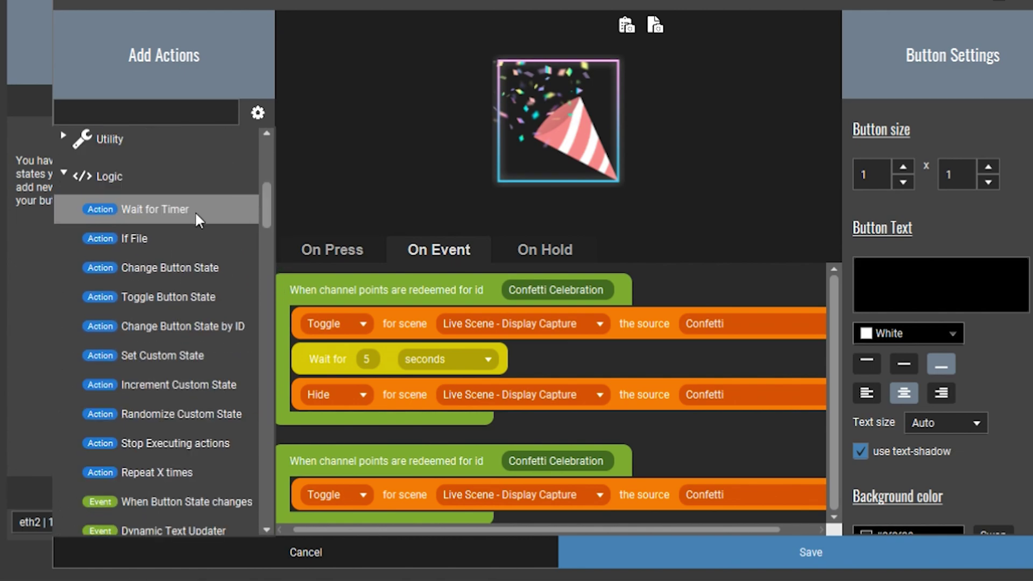
pyautogui.moveTo(176, 211); pyautogui.dragTo(323, 516)
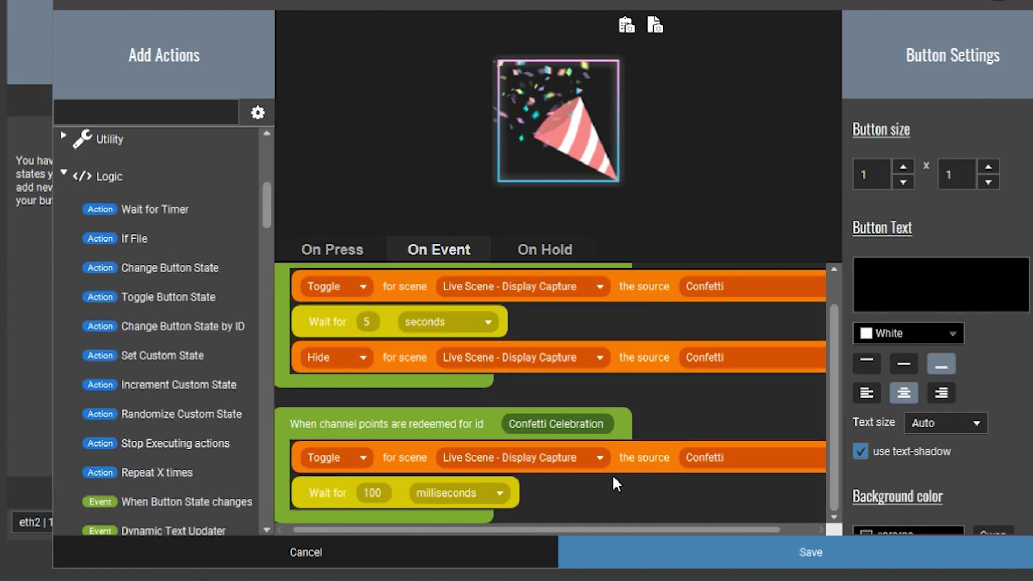
pyautogui.click(496, 500)
pyautogui.click(452, 537)
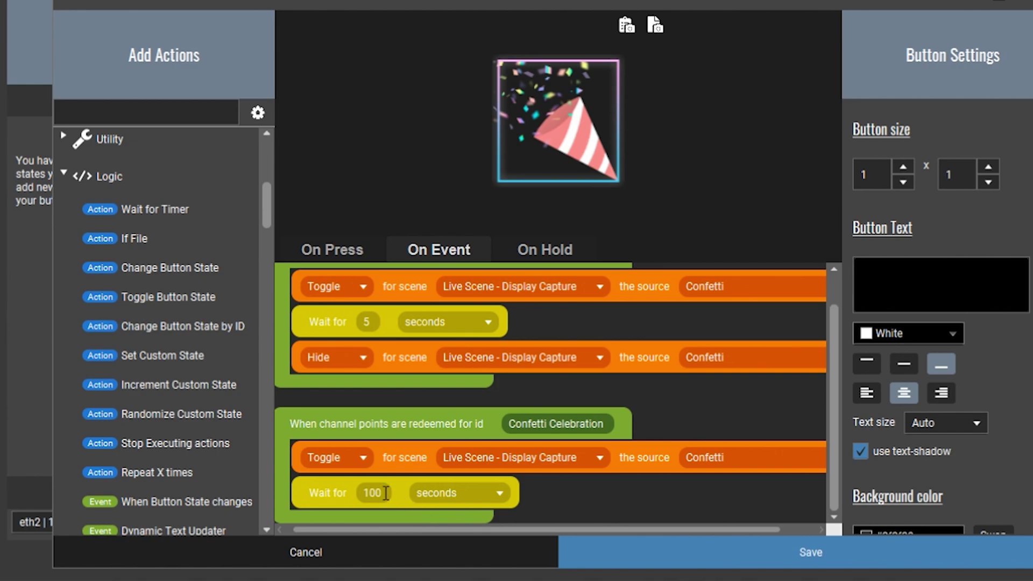
pyautogui.press('BackSpace')
pyautogui.press('BackSpace')
pyautogui.press('BackSpace')
pyautogui.write('5')
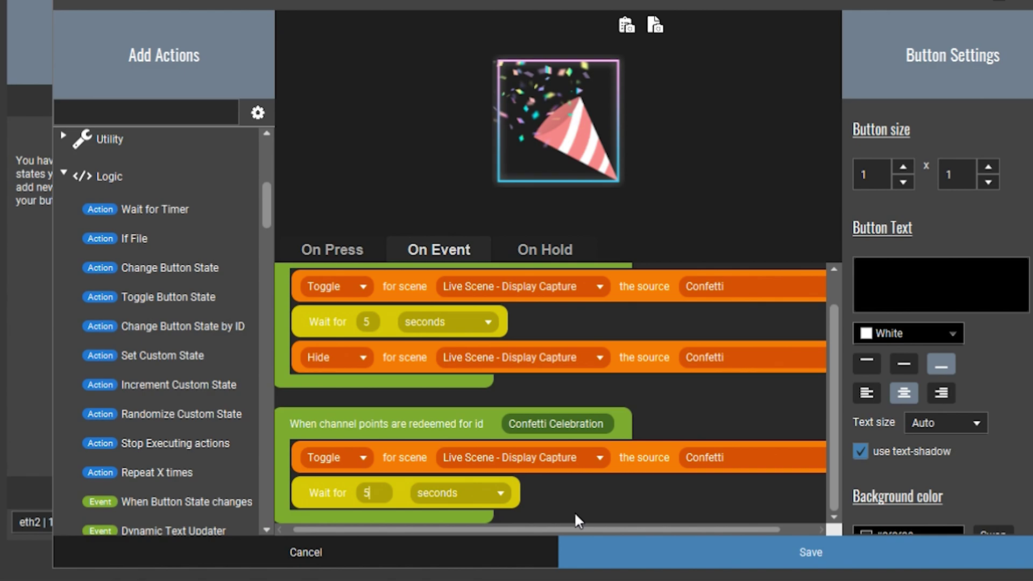
pyautogui.rightClick(407, 456)
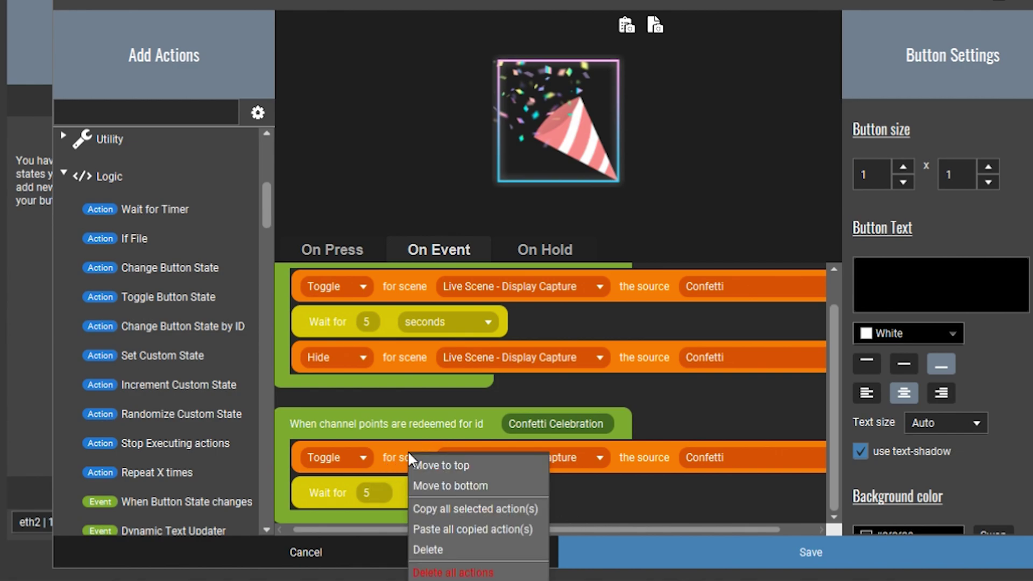
# Paste a duplicate Confetti toggle and attach it to the end of the second event
pyautogui.click(447, 486)
pyautogui.rightClick(531, 521)
pyautogui.click(600, 544)
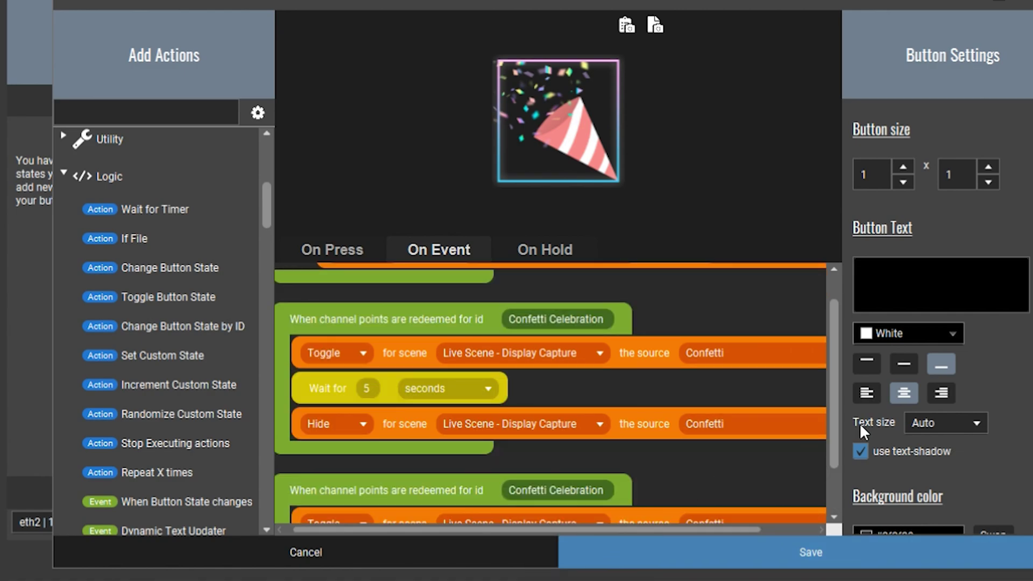
pyautogui.scroll(2, 838, 410)
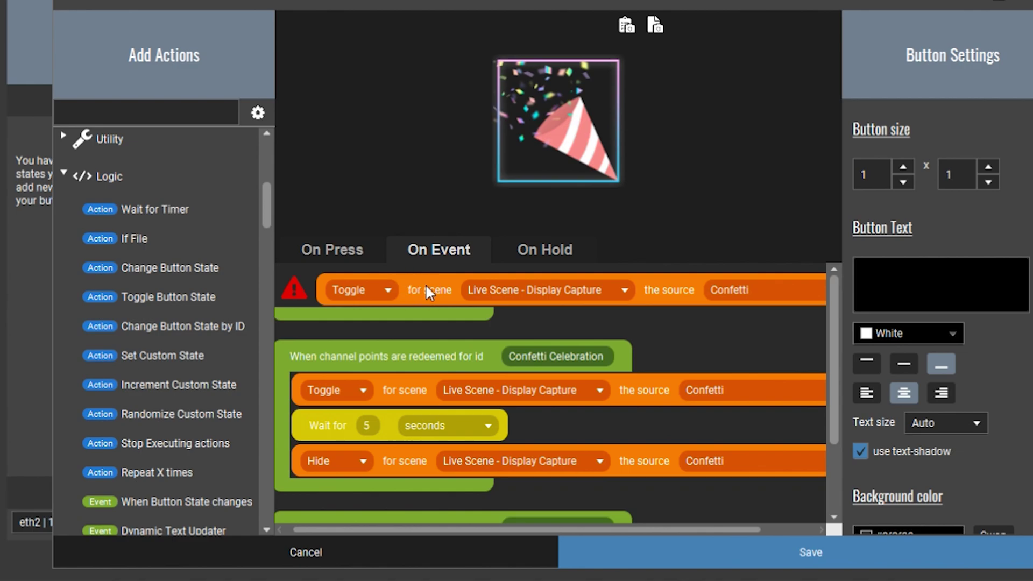
pyautogui.moveTo(425, 290); pyautogui.dragTo(581, 515)
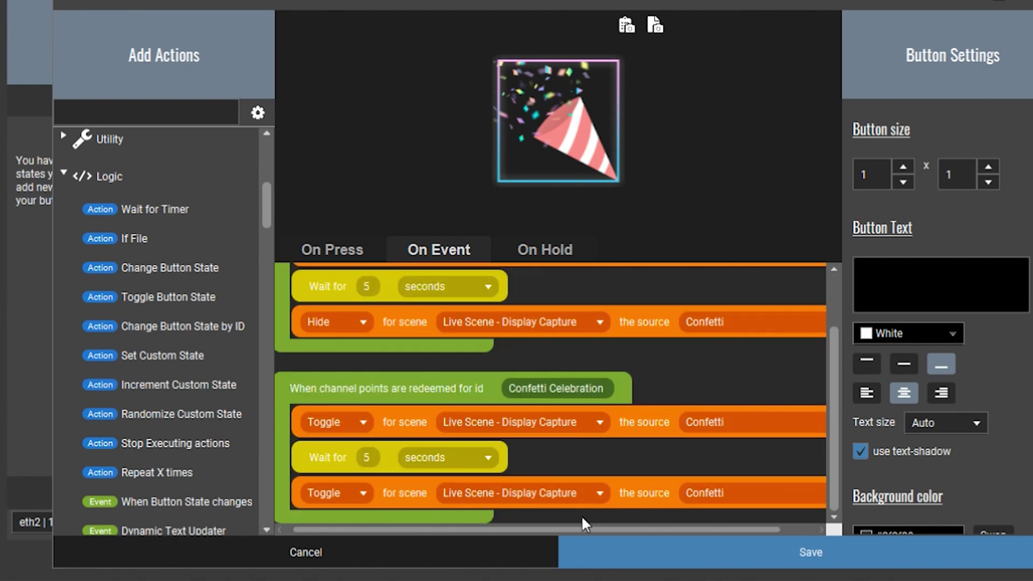
# Set that last action to Hide Confetti, then show Confetti in OBS to test
pyautogui.click(360, 492)
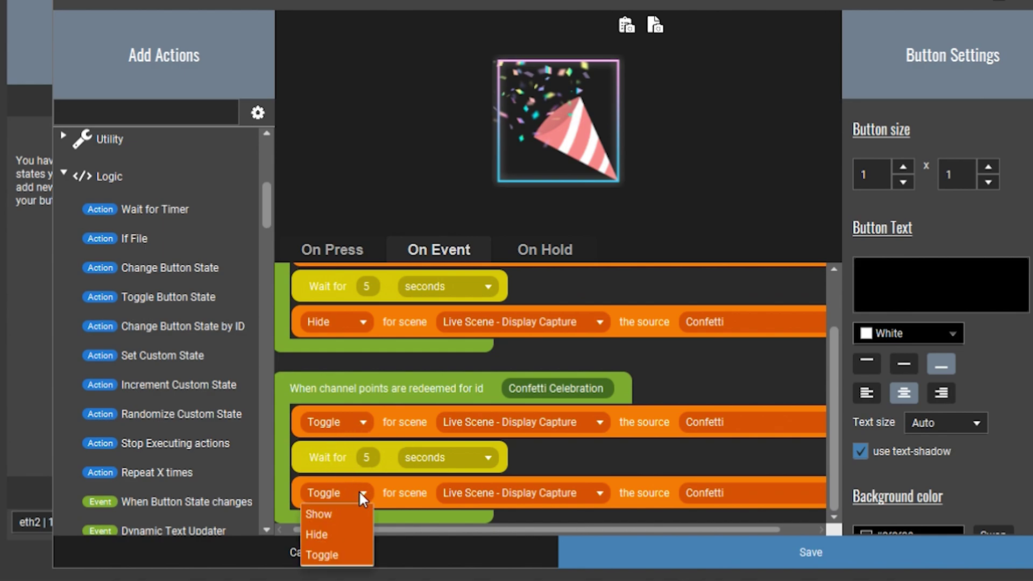
pyautogui.click(326, 536)
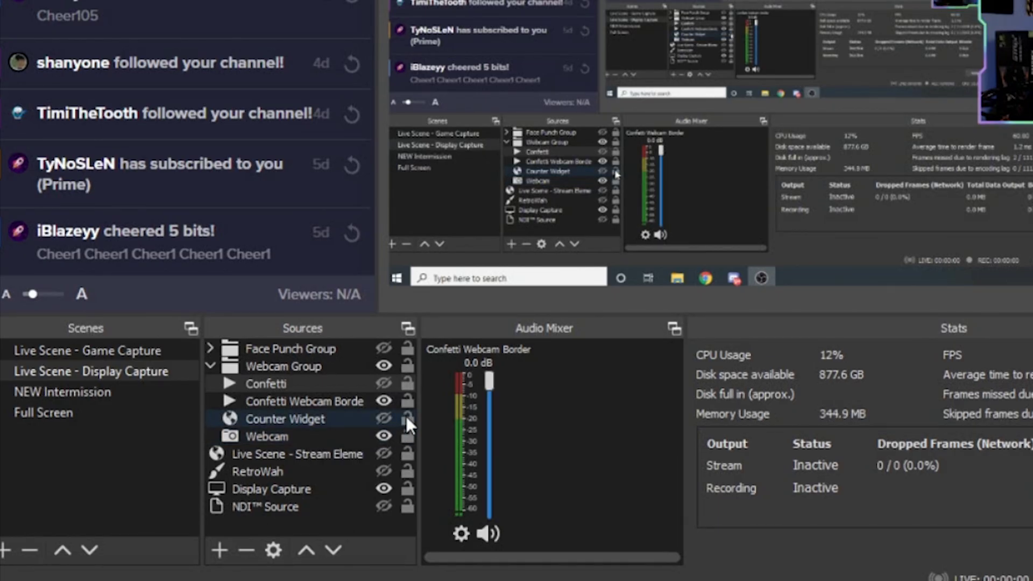
pyautogui.click(383, 383)
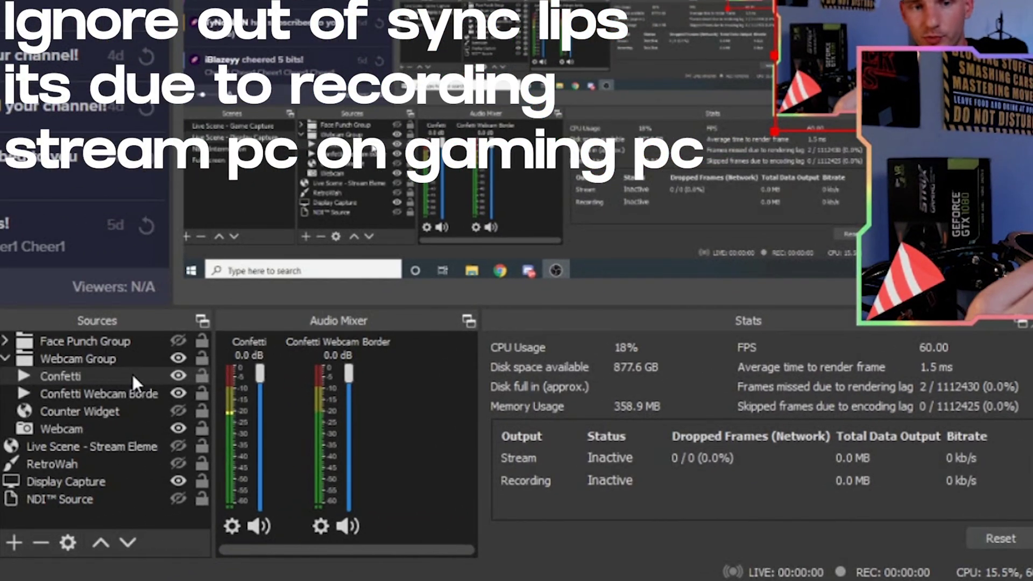
# Turn on Loop in the Confetti media source's properties
pyautogui.rightClick(130, 374)
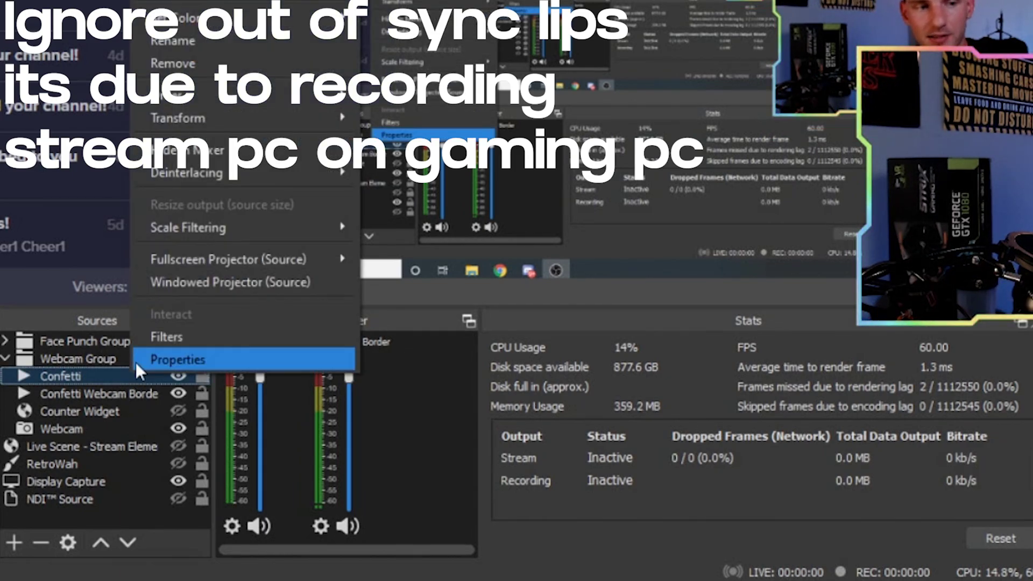
pyautogui.click(159, 362)
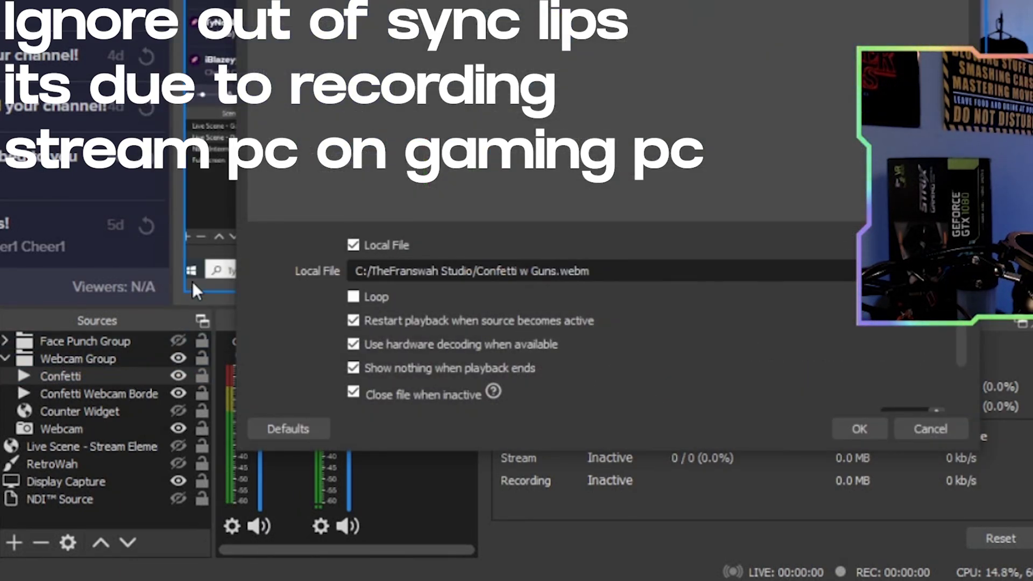
pyautogui.click(353, 295)
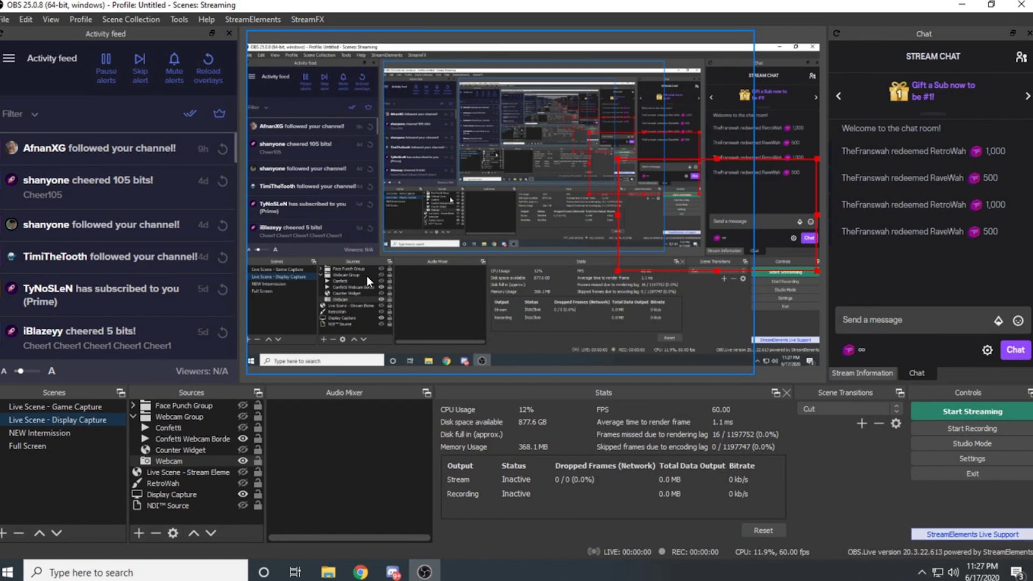
# Open the Live Scene - Display Capture filters to view the Face Punch scale settings
pyautogui.click(318, 378)
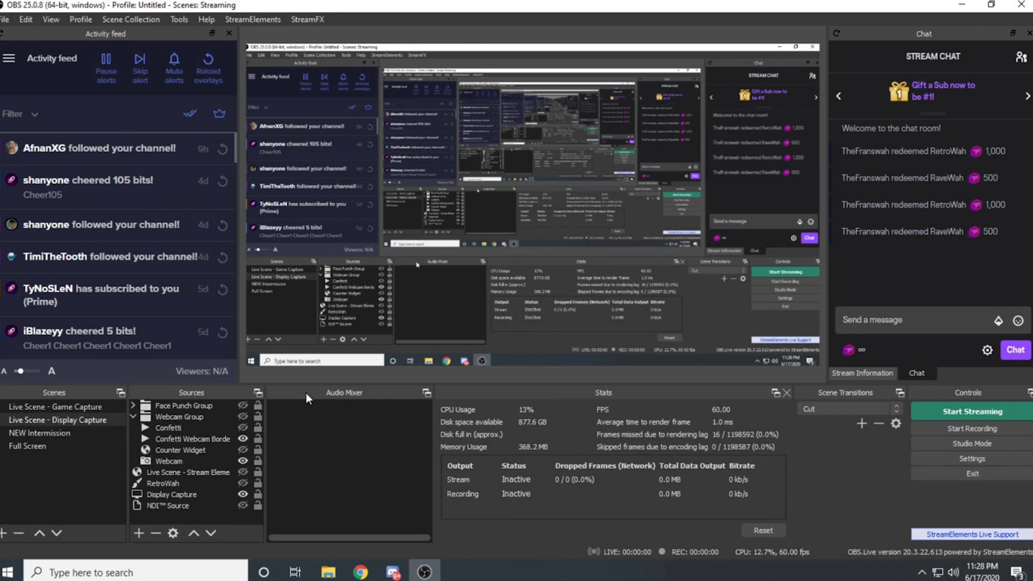
pyautogui.click(204, 416)
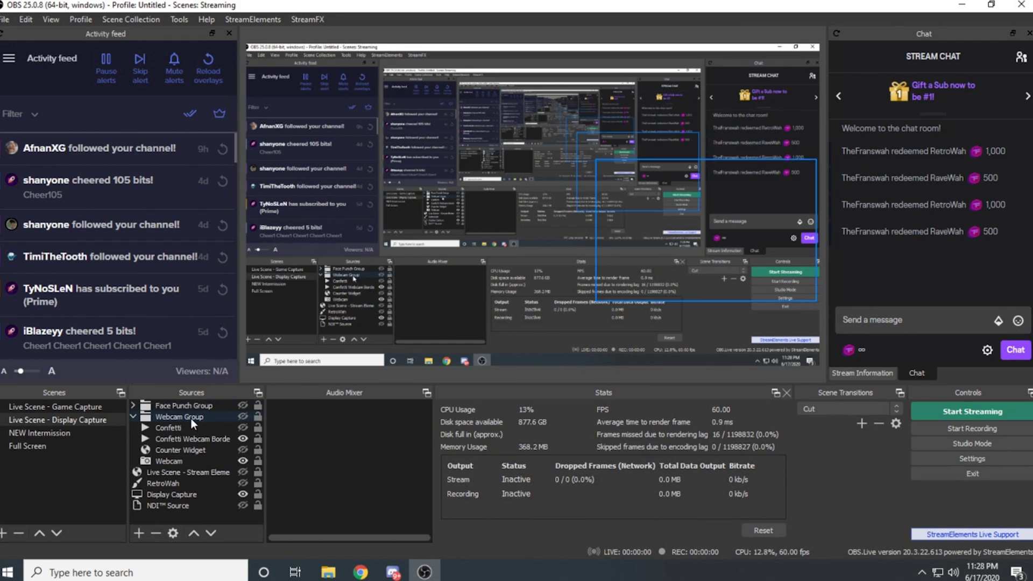
pyautogui.keyDown('ctrl'); pyautogui.click(192, 418); pyautogui.keyUp('ctrl')
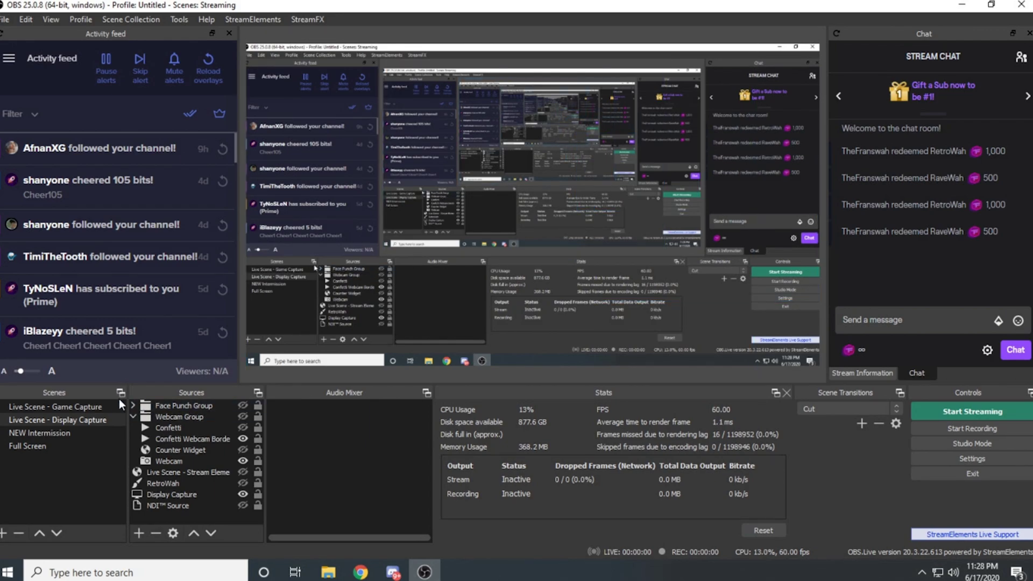
pyautogui.rightClick(85, 421)
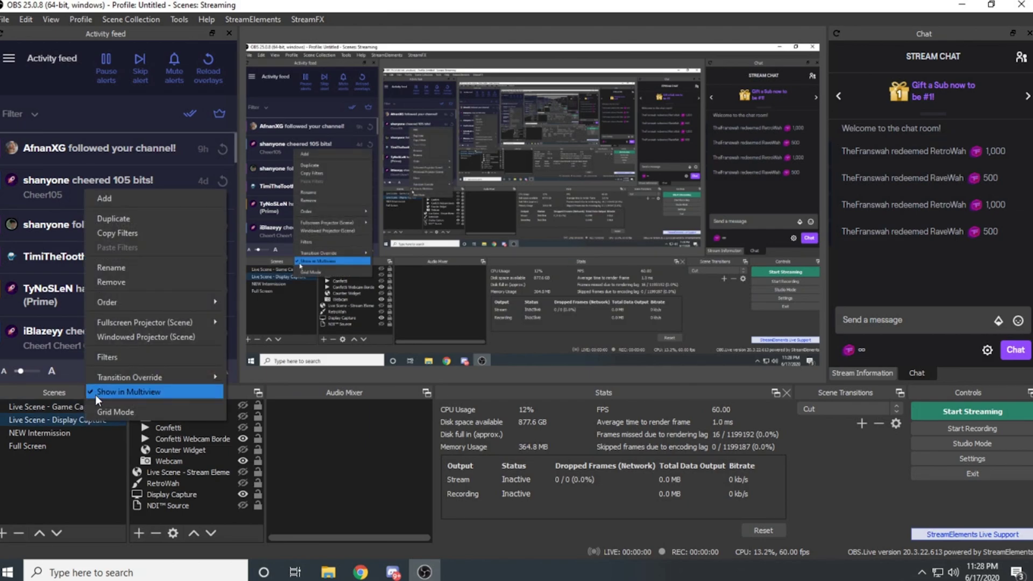
pyautogui.click(115, 361)
pyautogui.click(248, 508)
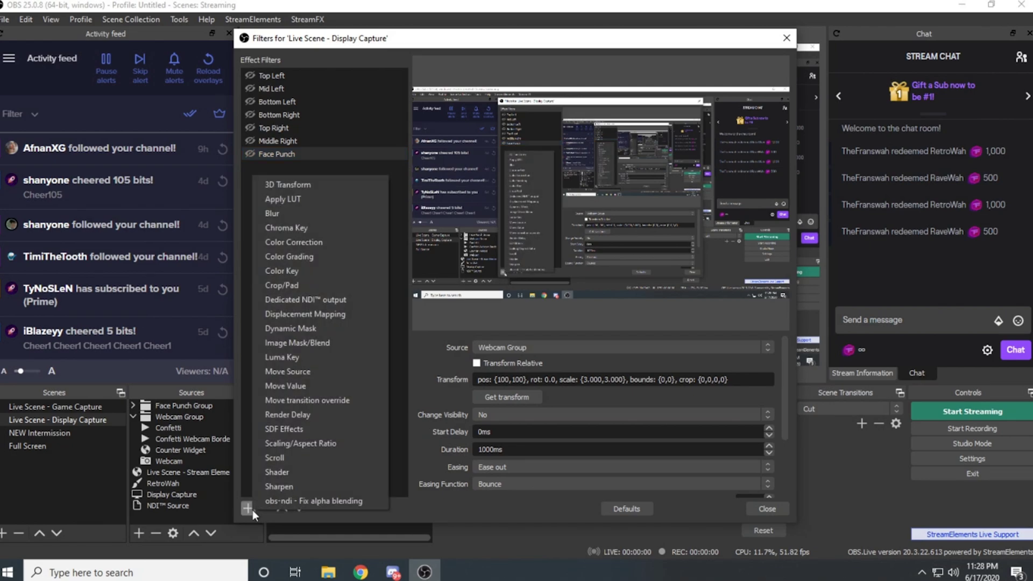
pyautogui.click(291, 372)
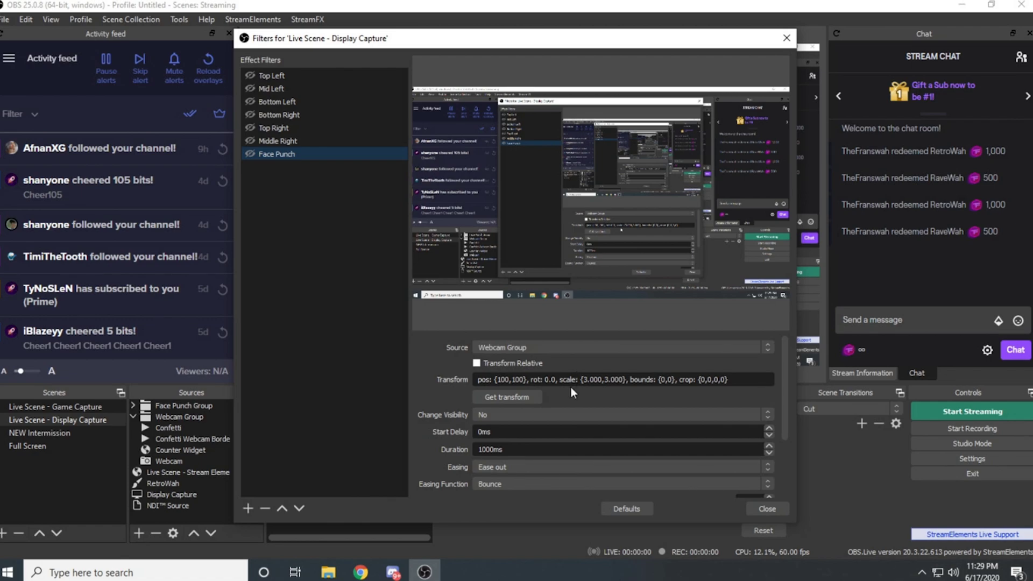
# Select the Middle Right filter to view its 1169,385 position and 1.241 scale
pyautogui.scroll(-2, 786, 412)
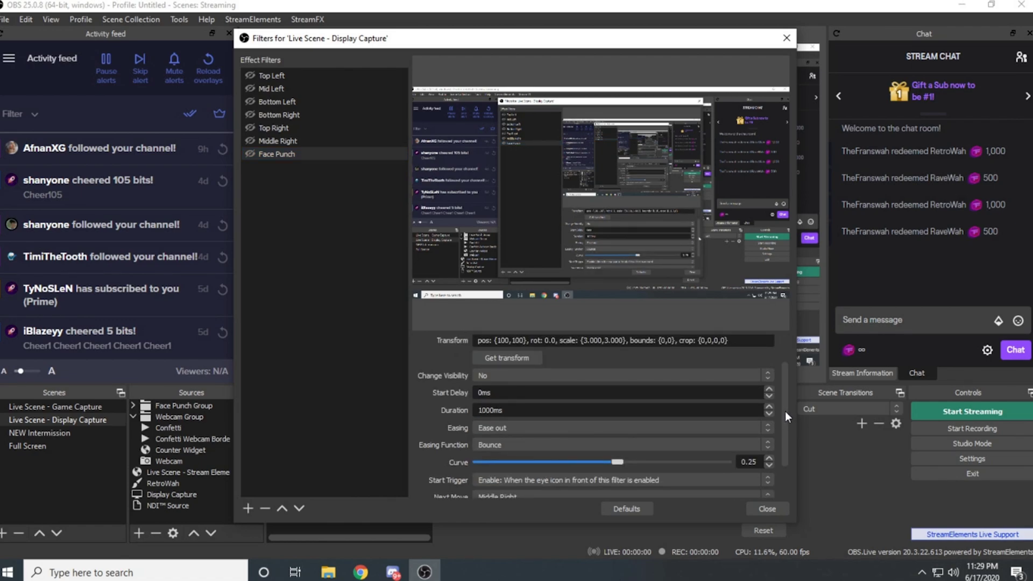
pyautogui.scroll(-1, 784, 404)
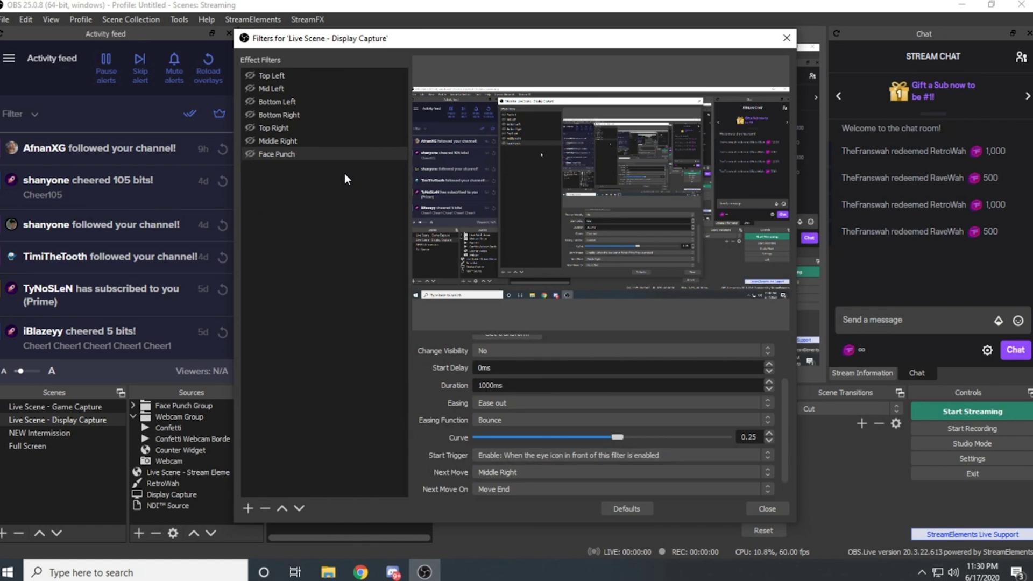
pyautogui.scroll(-1, 419, 469)
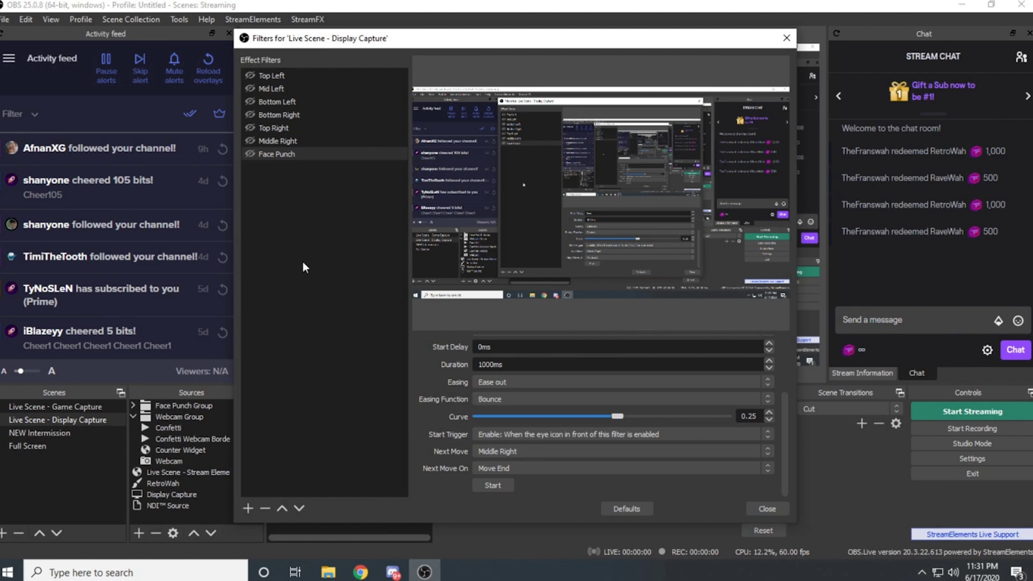
pyautogui.click(284, 141)
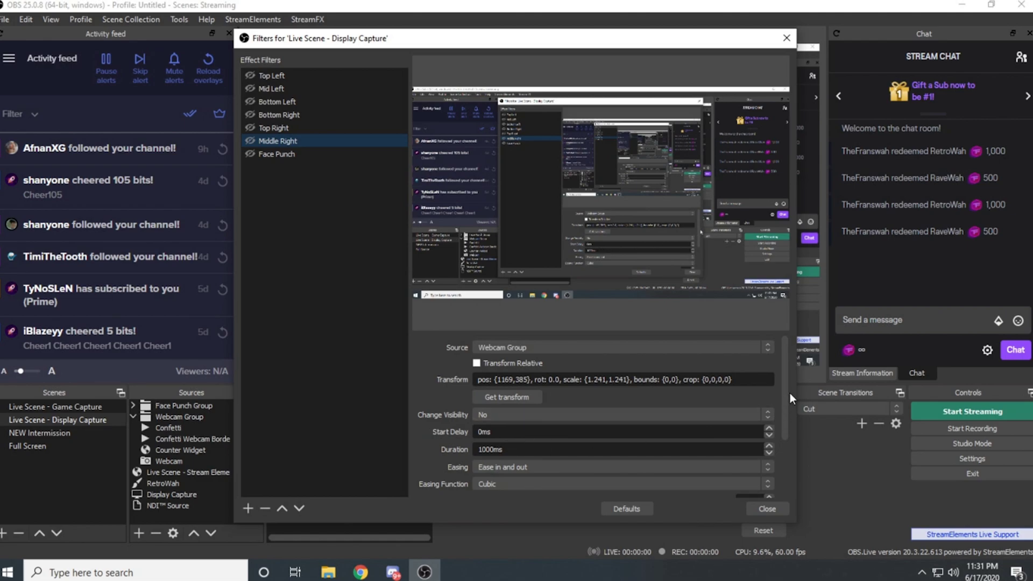
# Review the rest of the Middle Right filter settings, then close the Display Capture filters window
pyautogui.moveTo(785, 393); pyautogui.dragTo(786, 436)
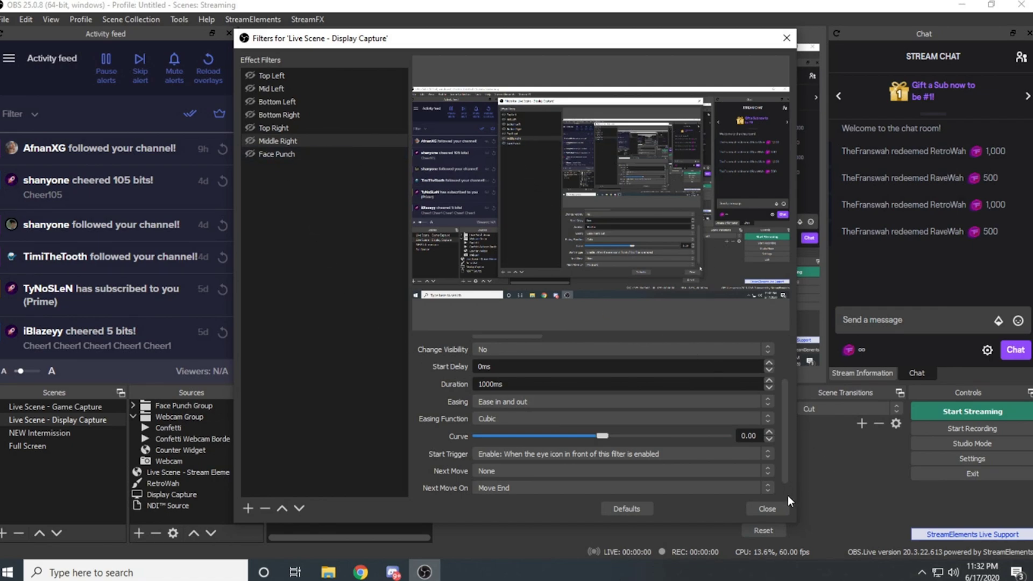
pyautogui.click(767, 509)
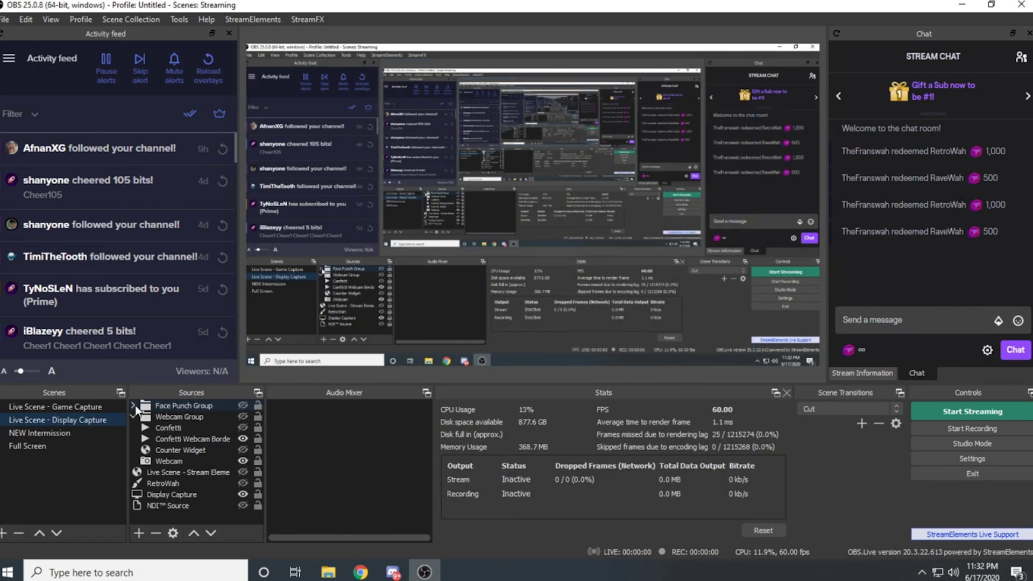
# Expand Face Punch Group and inspect its Punch Sound and Pow Comic Bubble sources in Sources
pyautogui.click(134, 405)
pyautogui.click(169, 417)
pyautogui.click(185, 428)
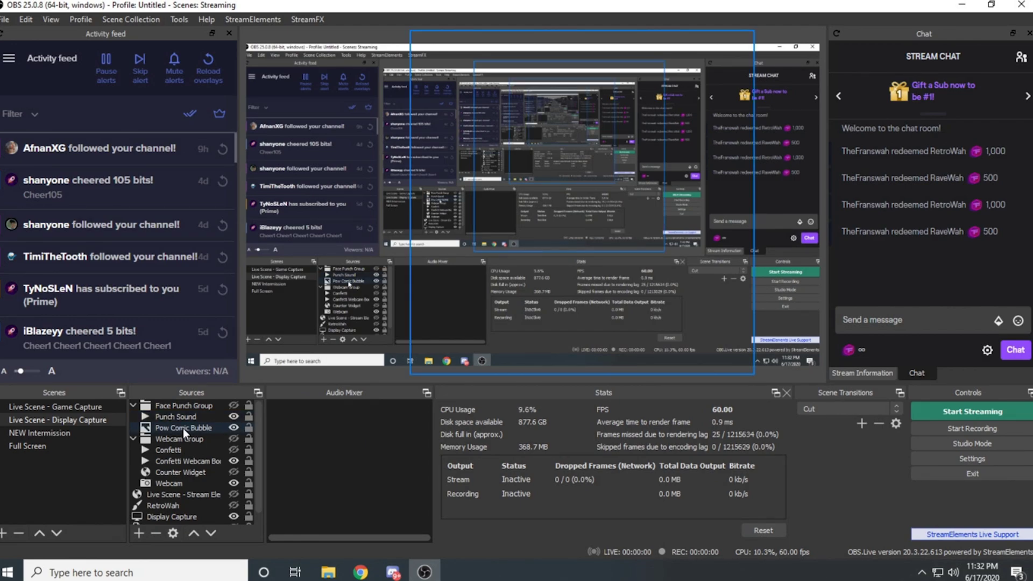
pyautogui.click(156, 406)
pyautogui.click(161, 417)
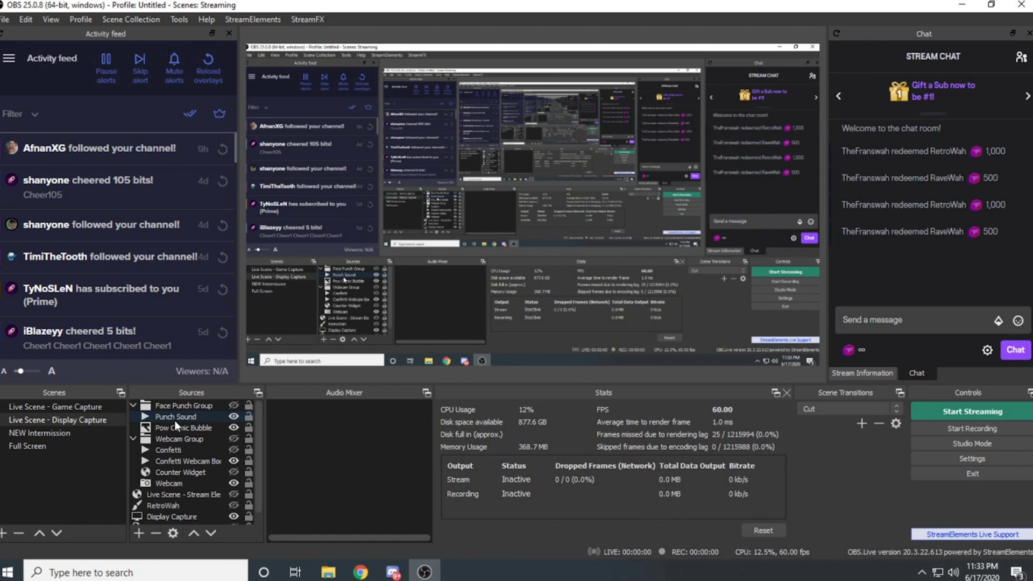
pyautogui.click(178, 429)
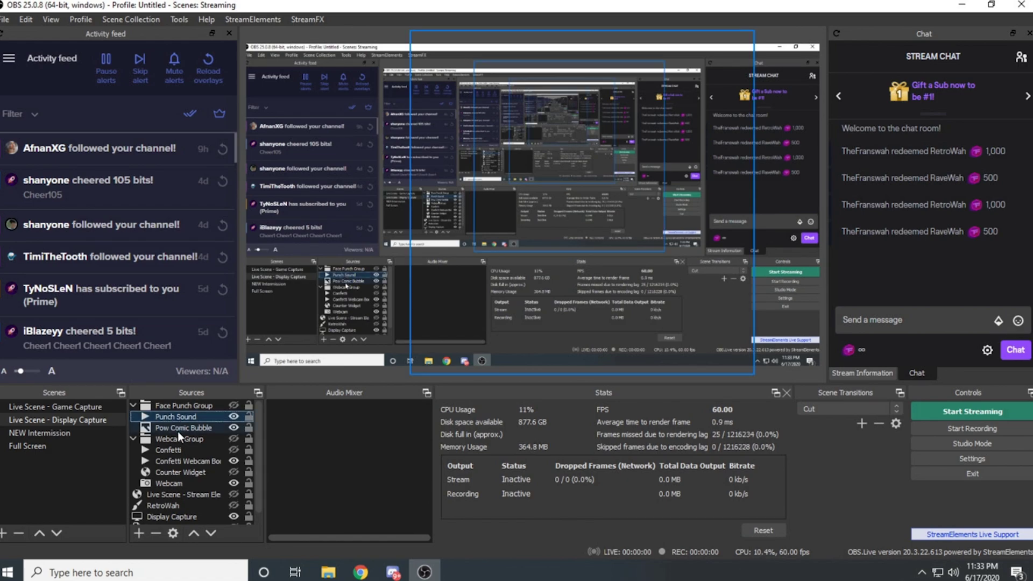
pyautogui.rightClick(208, 417)
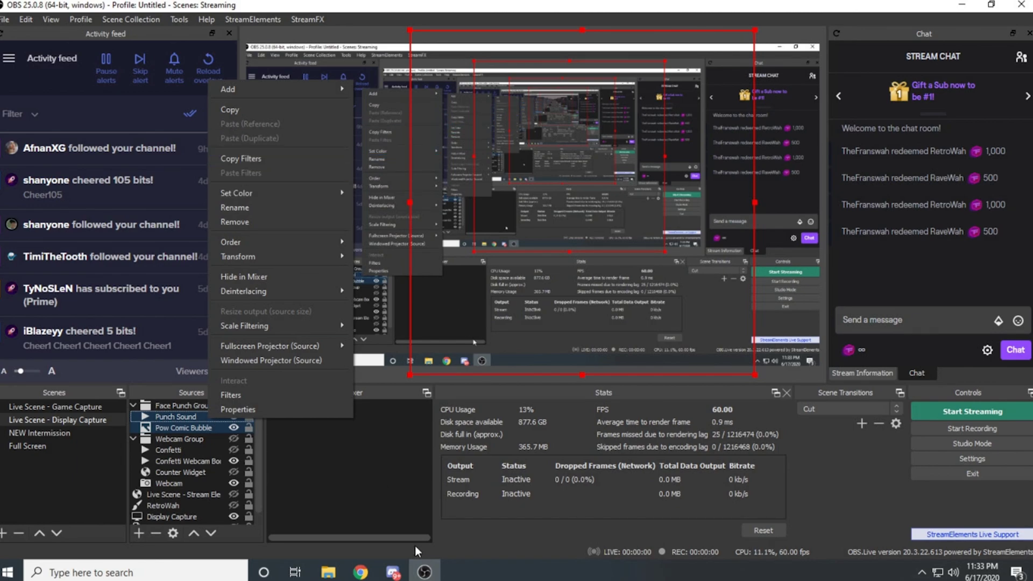
pyautogui.click(315, 477)
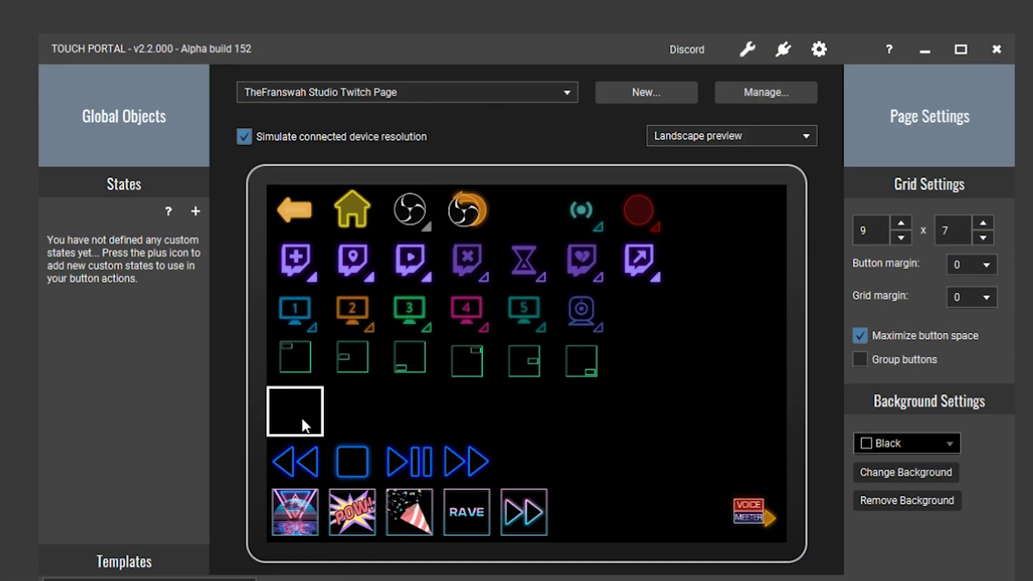
# Edit the POW button and view its On Event actions for the Punch My Face redemption
pyautogui.click(358, 530)
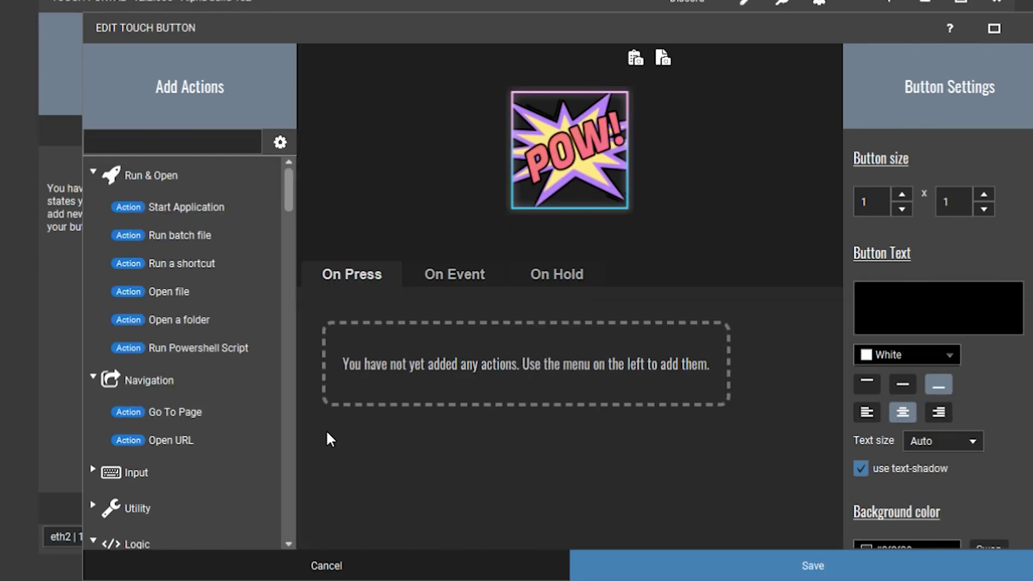
pyautogui.click(461, 281)
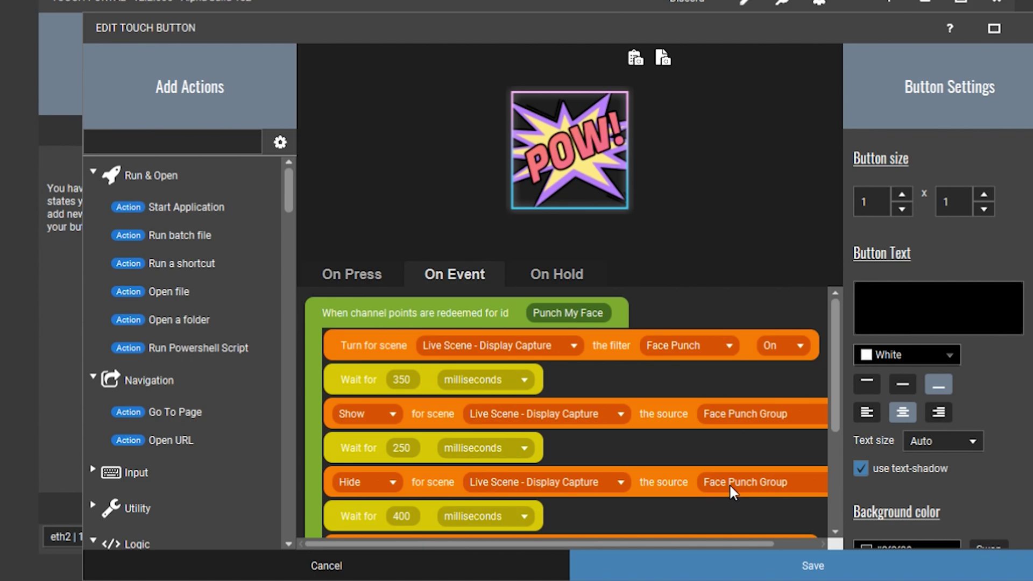
pyautogui.scroll(-3, 732, 491)
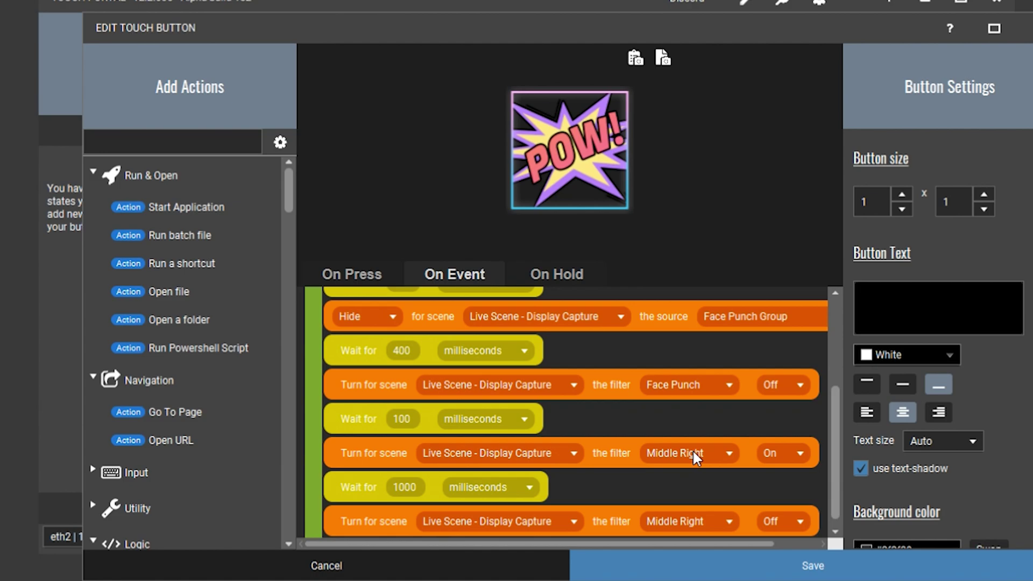
pyautogui.scroll(-1, 696, 457)
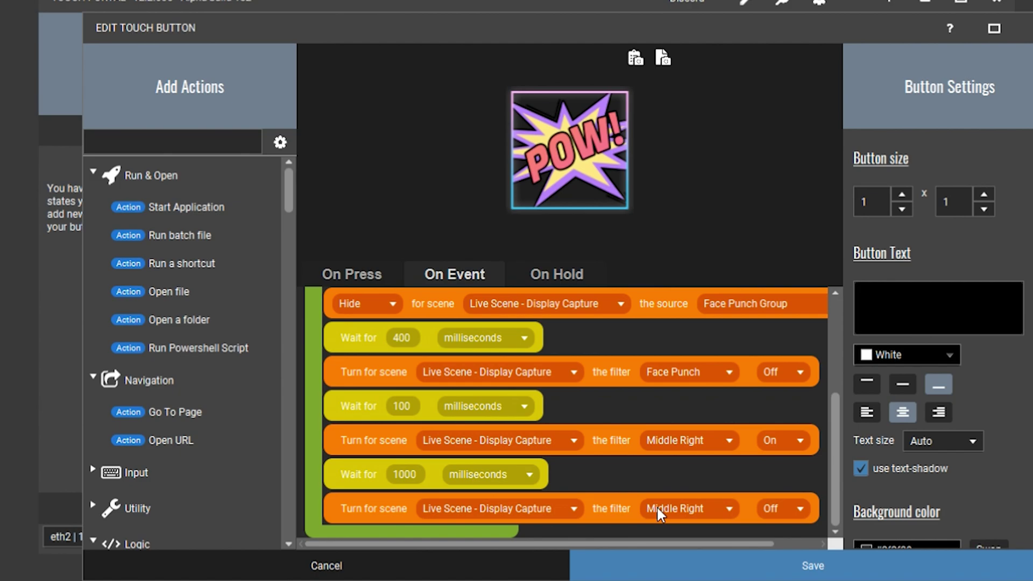
pyautogui.scroll(3, 837, 425)
pyautogui.moveTo(843, 416); pyautogui.dragTo(844, 370)
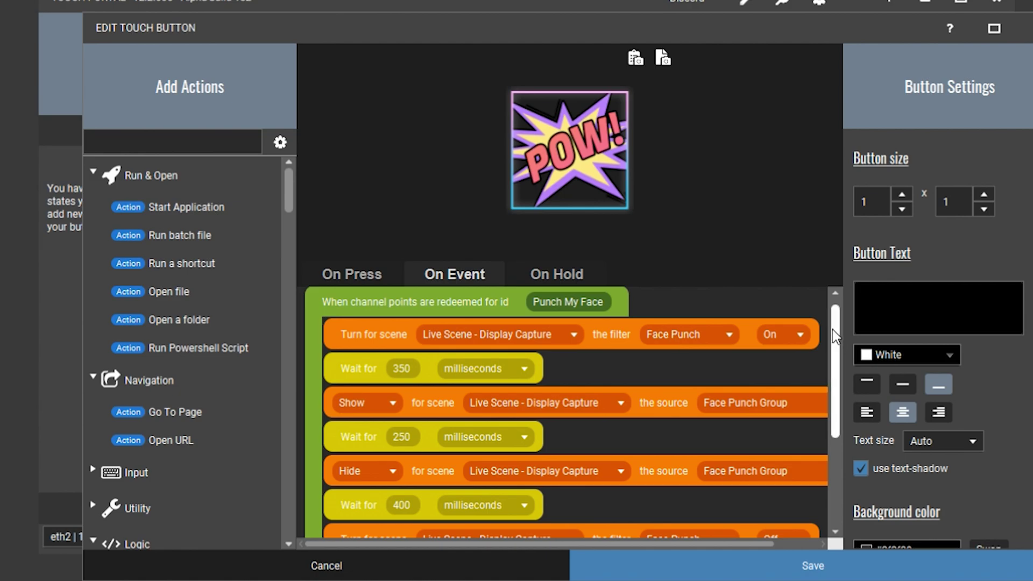
pyautogui.scroll(-1, 537, 347)
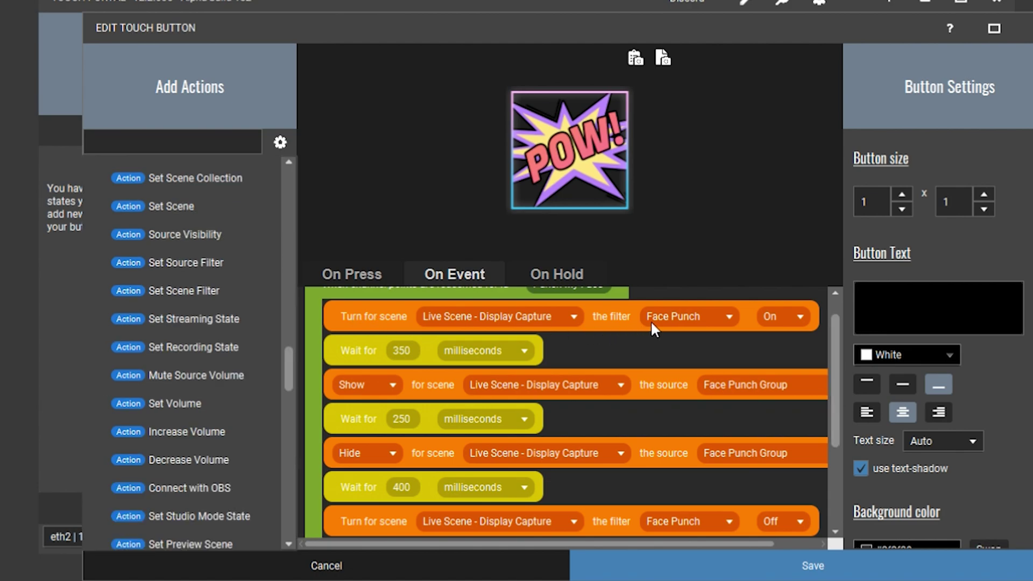
pyautogui.click(186, 292)
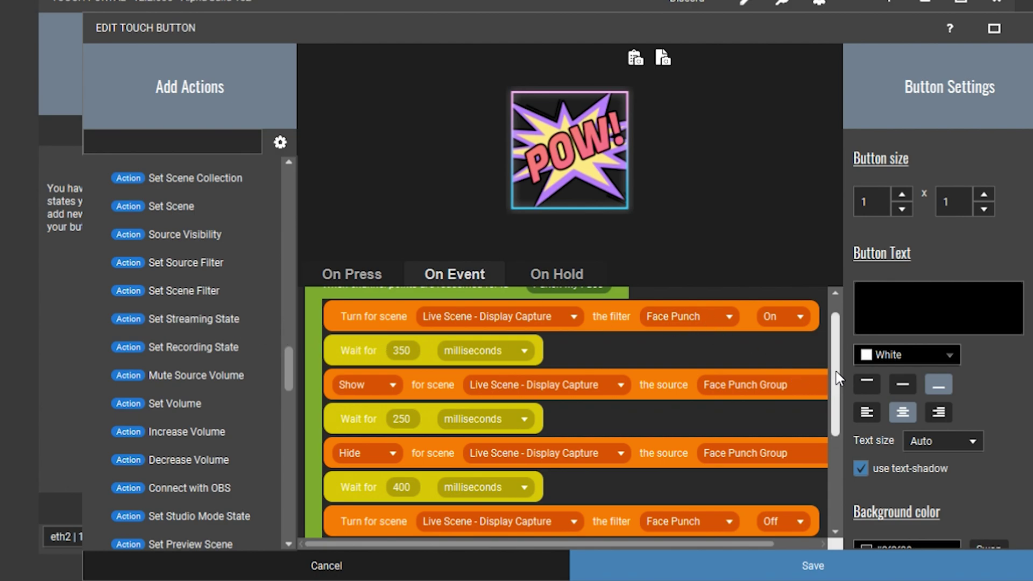
pyautogui.scroll(-3, 502, 489)
pyautogui.click(477, 505)
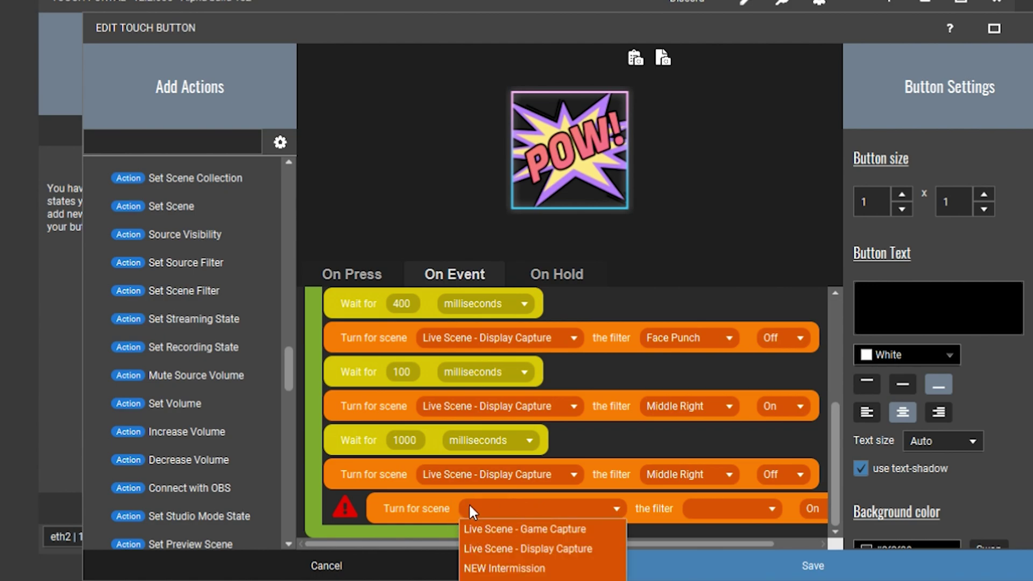
pyautogui.click(537, 547)
pyautogui.click(715, 508)
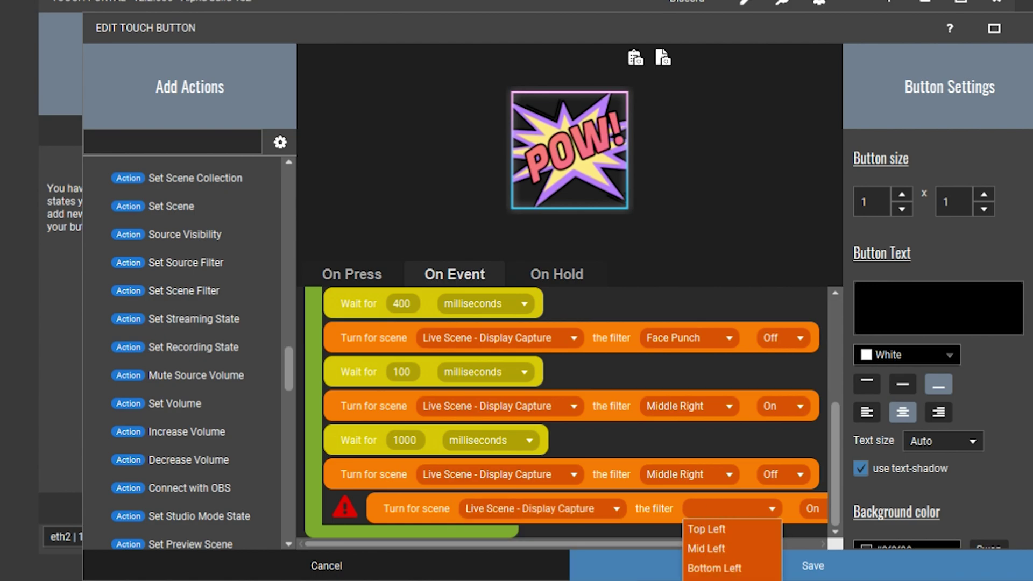
pyautogui.rightClick(643, 515)
pyautogui.scroll(5, 490, 415)
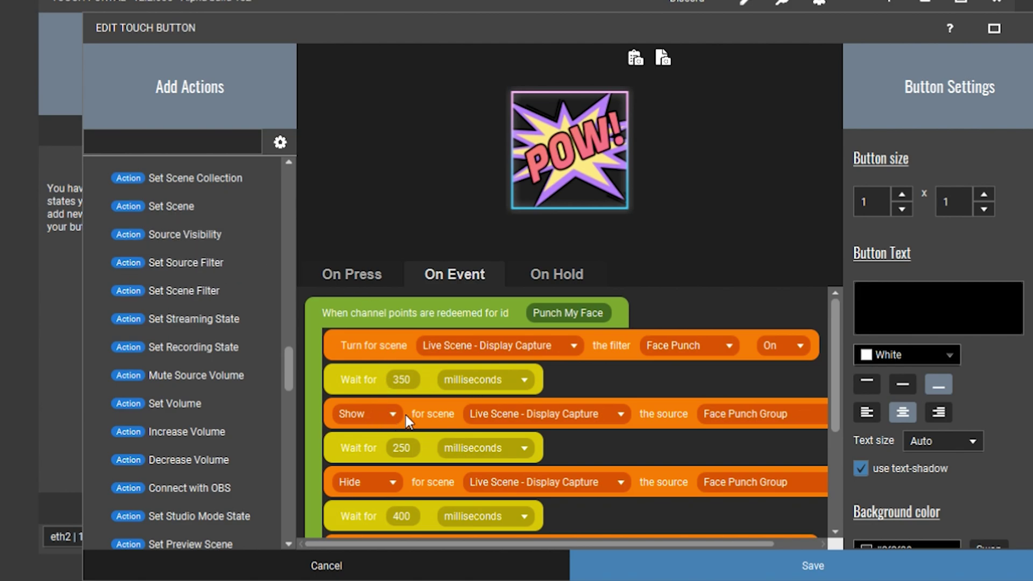
pyautogui.moveTo(526, 543); pyautogui.dragTo(556, 544)
pyautogui.scroll(-3, 834, 376)
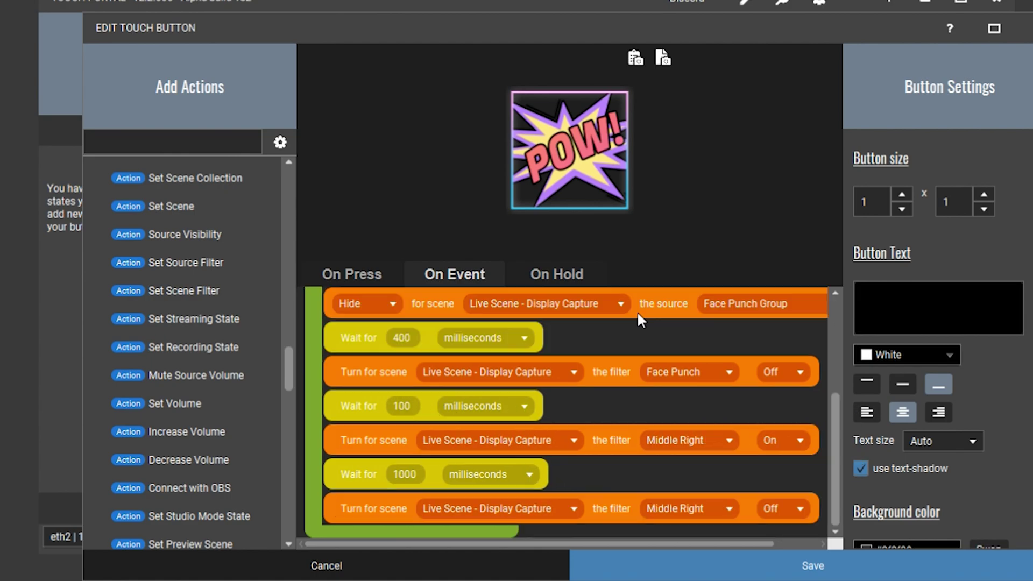